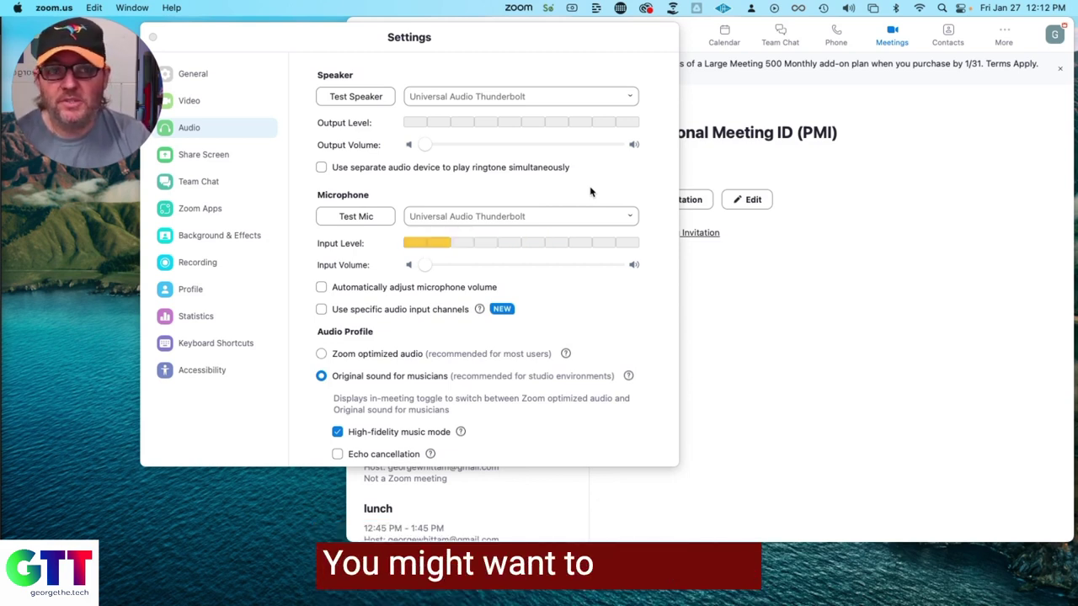
# - Check the installed Zoom version in the application's about information, then close it
pyautogui.moveTo(465, 42); pyautogui.dragTo(641, 69)
pyautogui.click(54, 8)
pyautogui.click(53, 8)
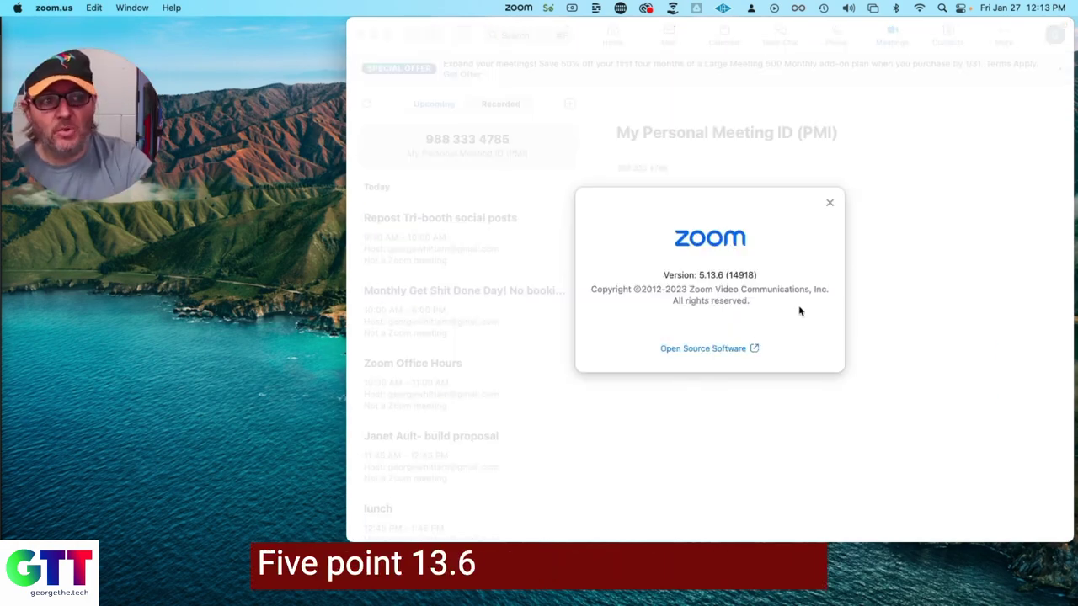
pyautogui.click(830, 205)
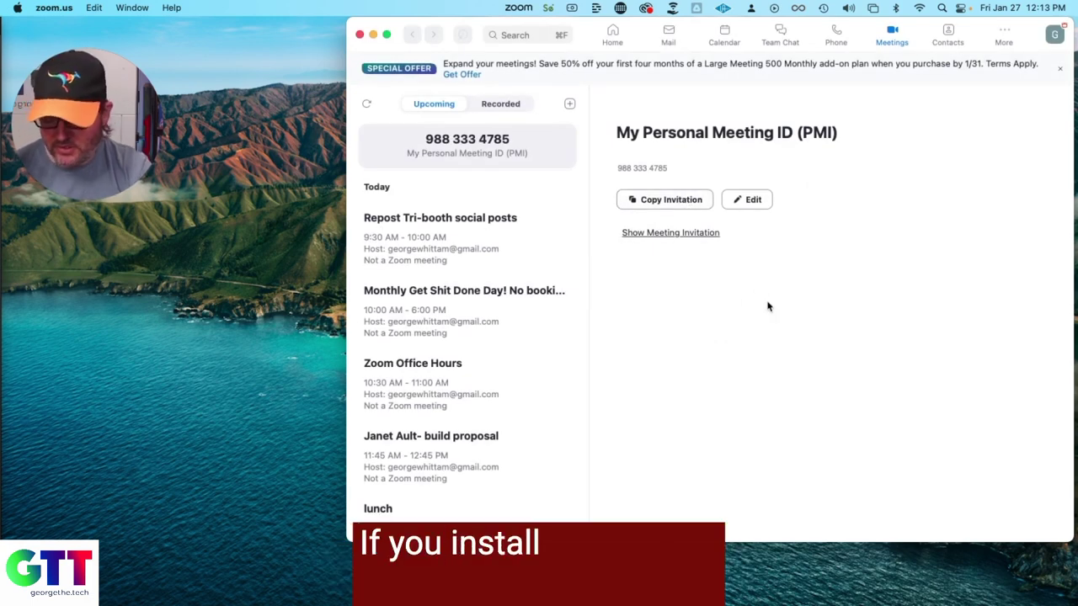
# - Open Zoom's settings and show the Audio page
pyautogui.press('super+comma')
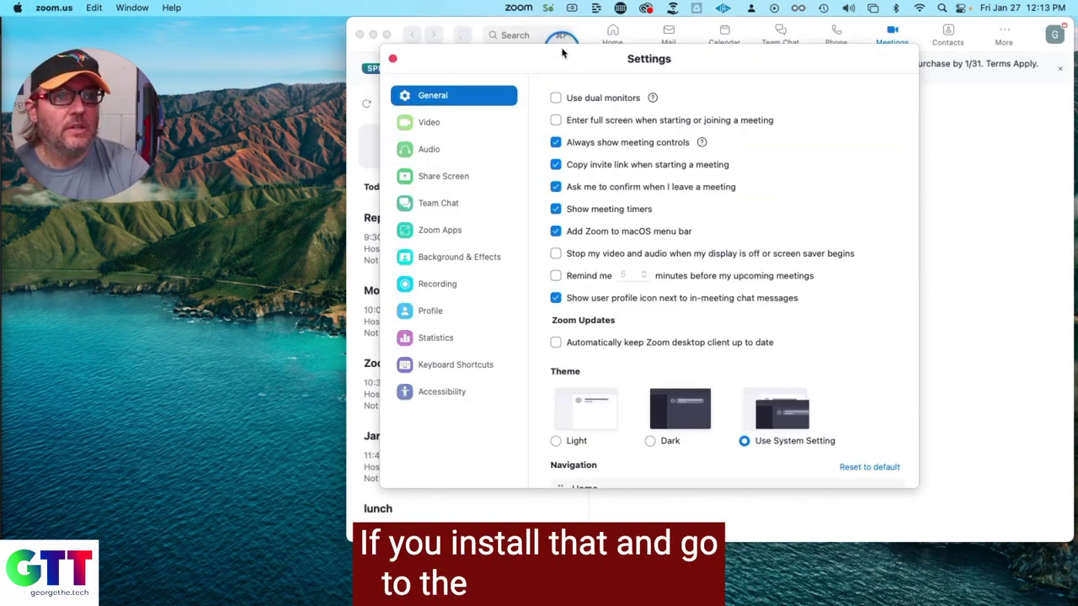
pyautogui.moveTo(563, 53); pyautogui.dragTo(529, 26)
pyautogui.click(410, 122)
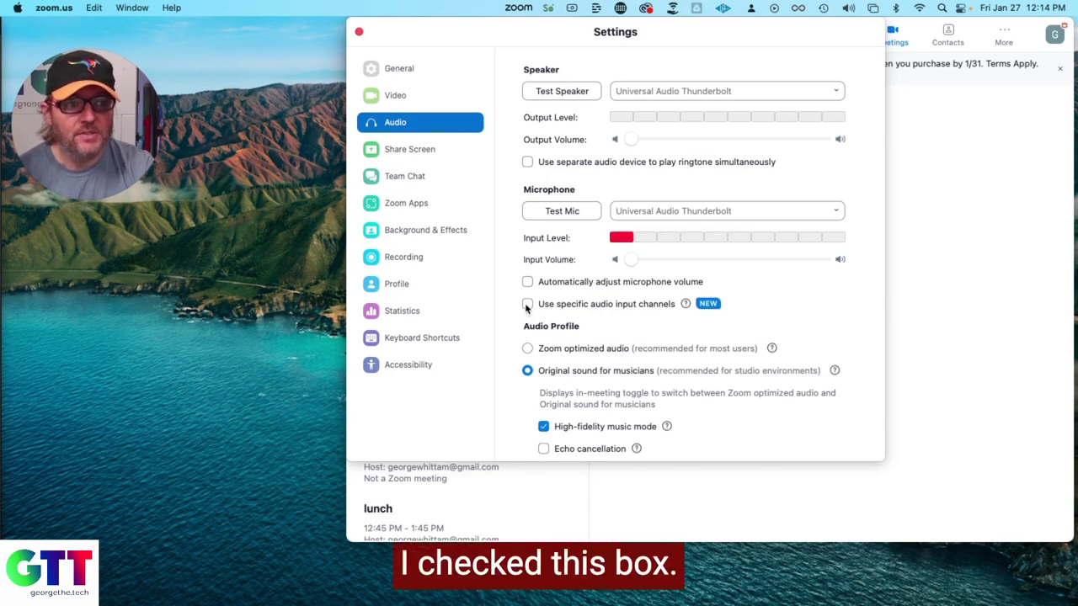
# - Turn on the use of specific audio input channels and open the channel list for Universal Audio Thunderbolt
pyautogui.click(528, 305)
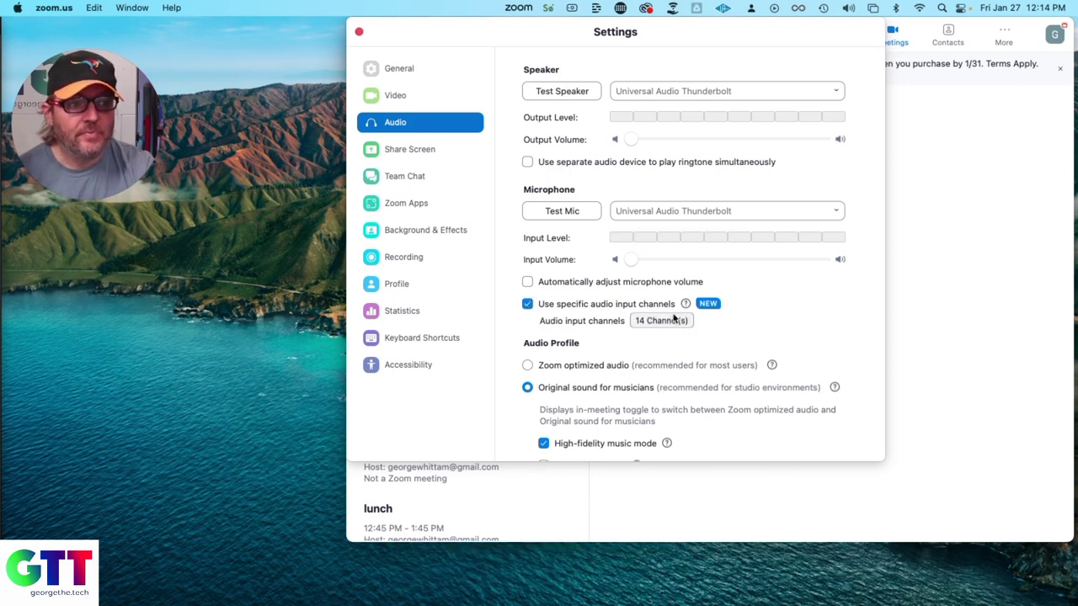
pyautogui.click(637, 323)
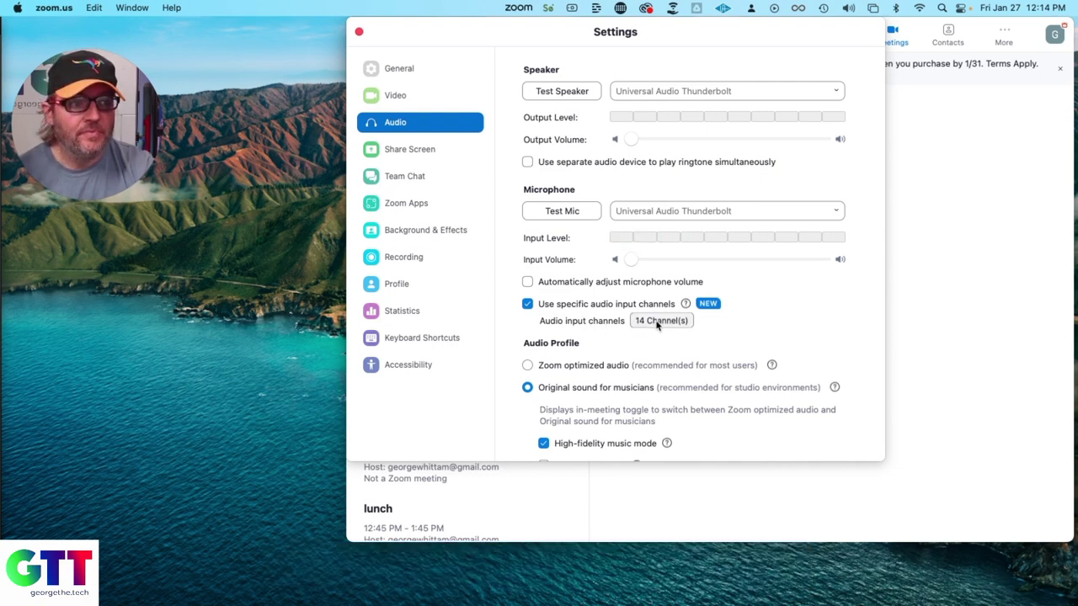
pyautogui.scroll(-5, 640, 295)
pyautogui.scroll(5, 626, 273)
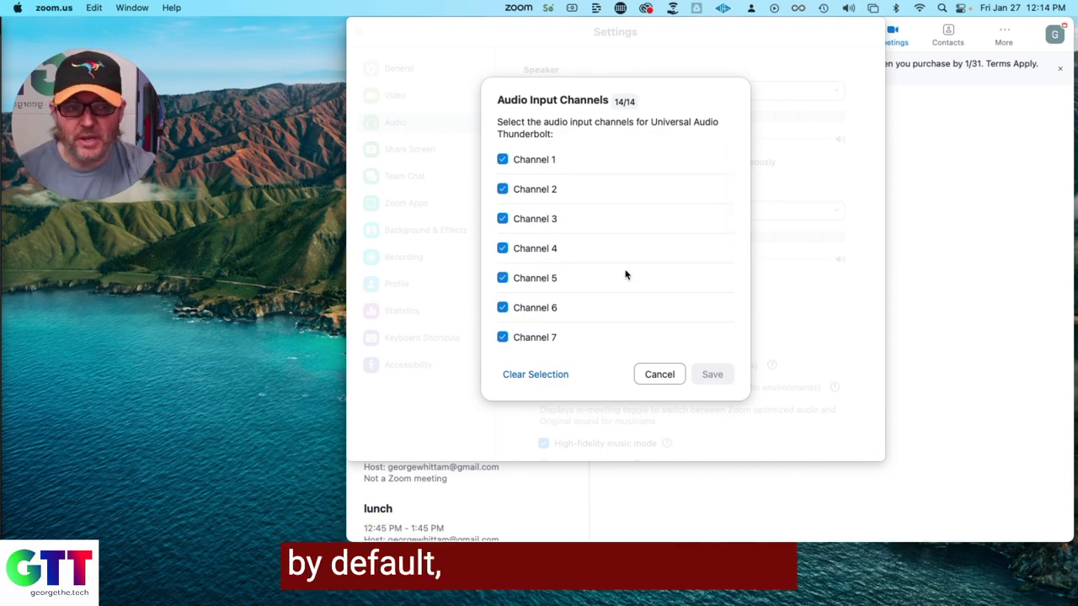
pyautogui.scroll(-5, 601, 241)
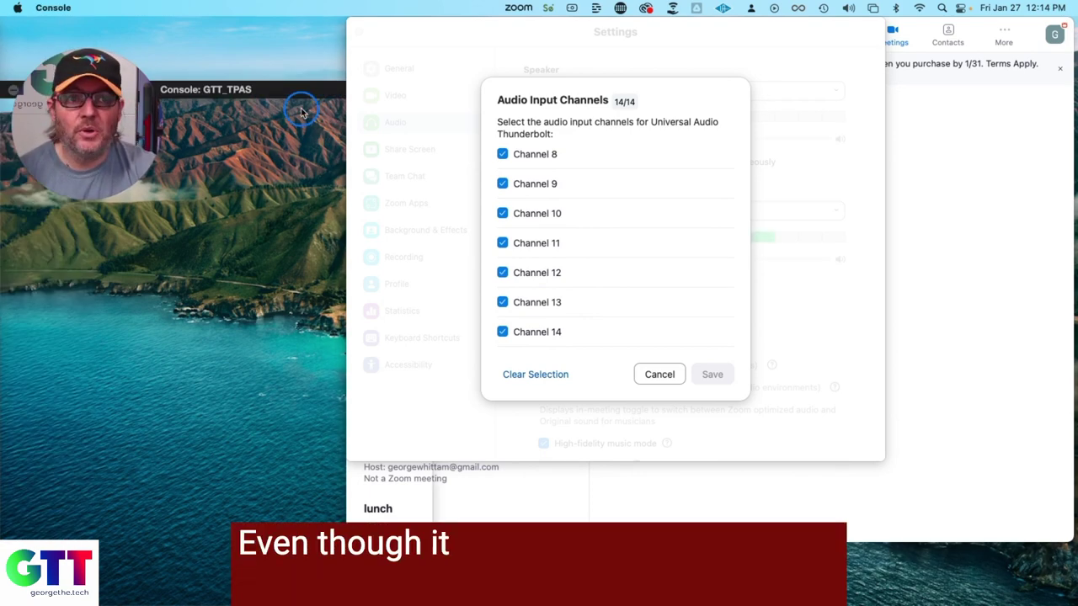
pyautogui.moveTo(217, 90); pyautogui.dragTo(208, 26)
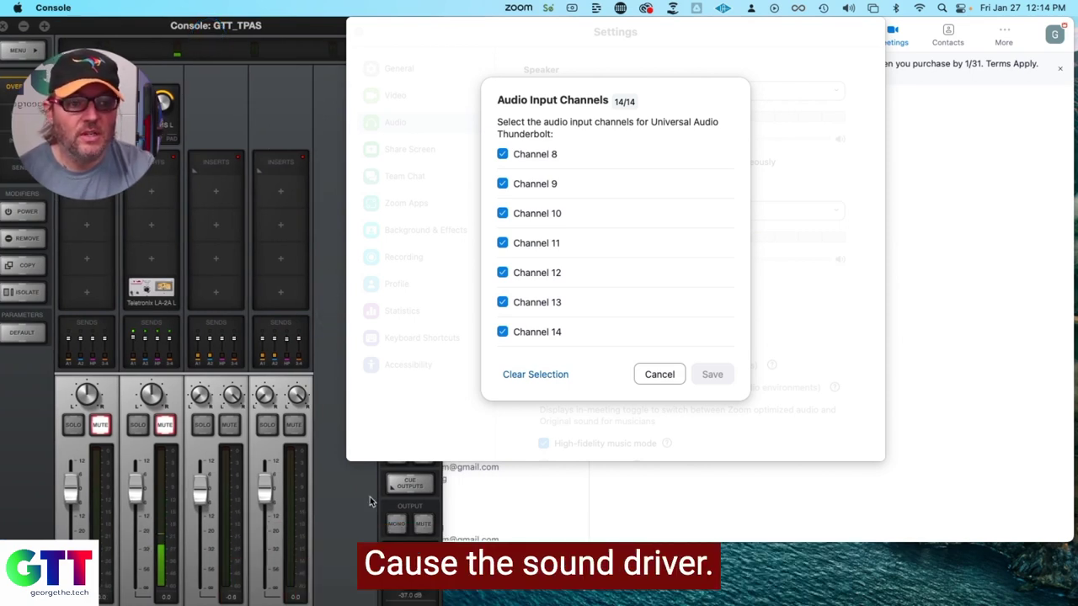
pyautogui.press('super+w')
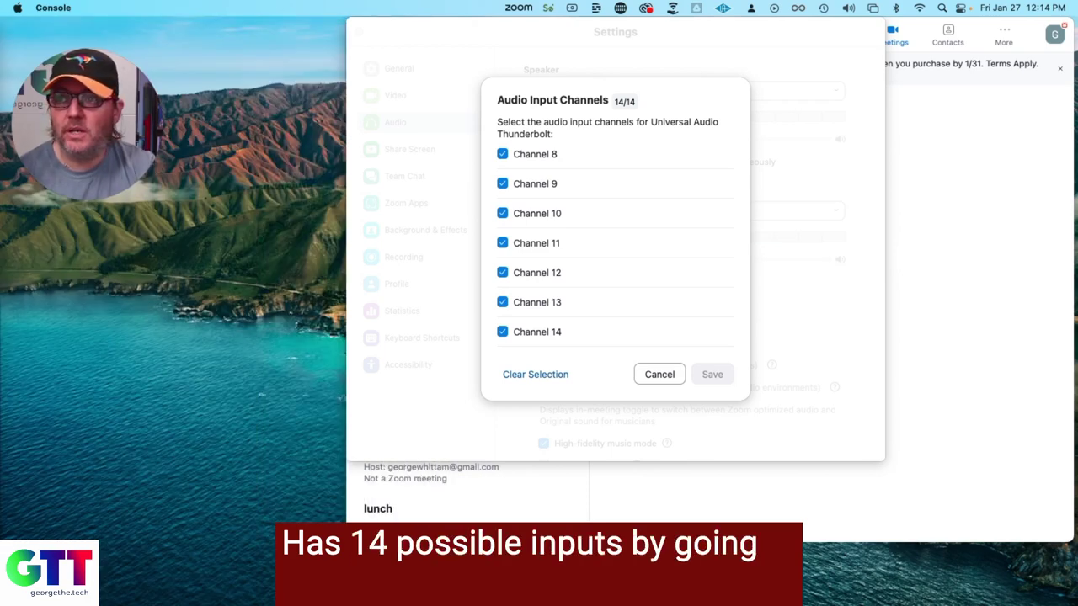
pyautogui.press('super+comma')
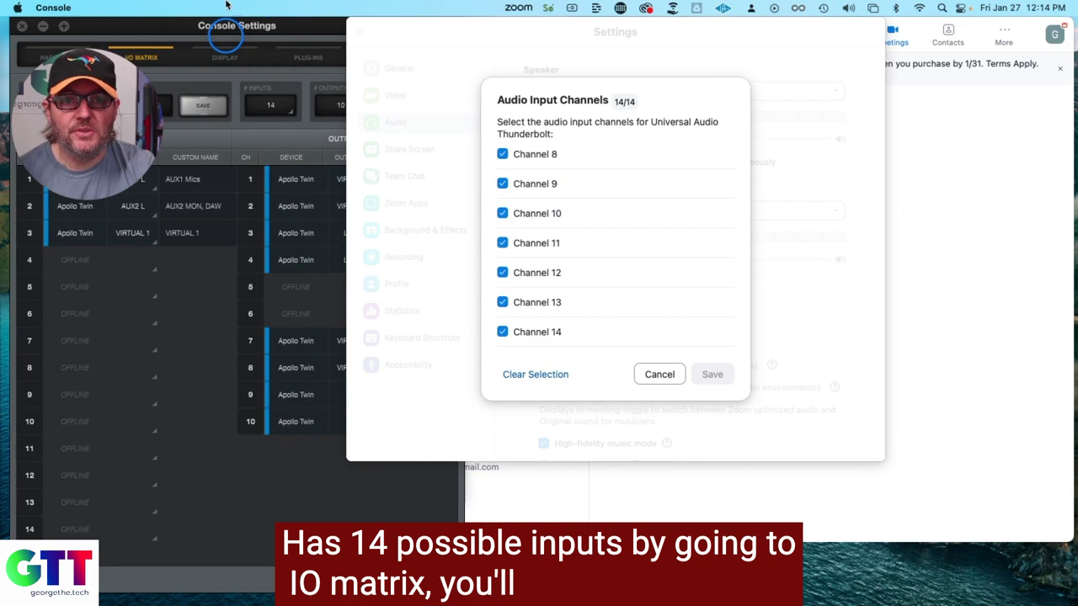
pyautogui.moveTo(25, 185)
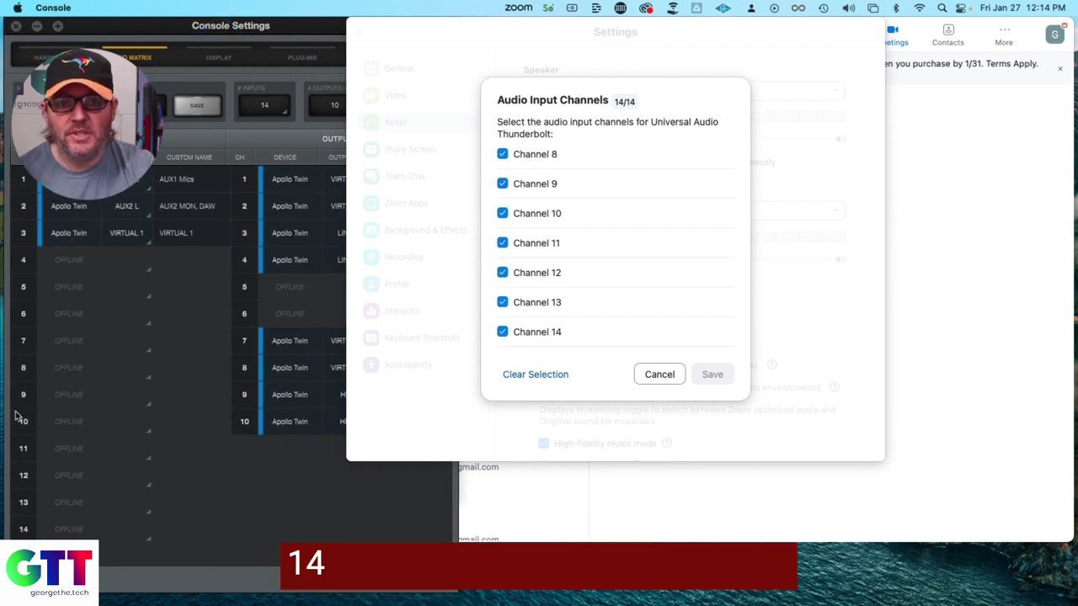
pyautogui.moveTo(130, 199)
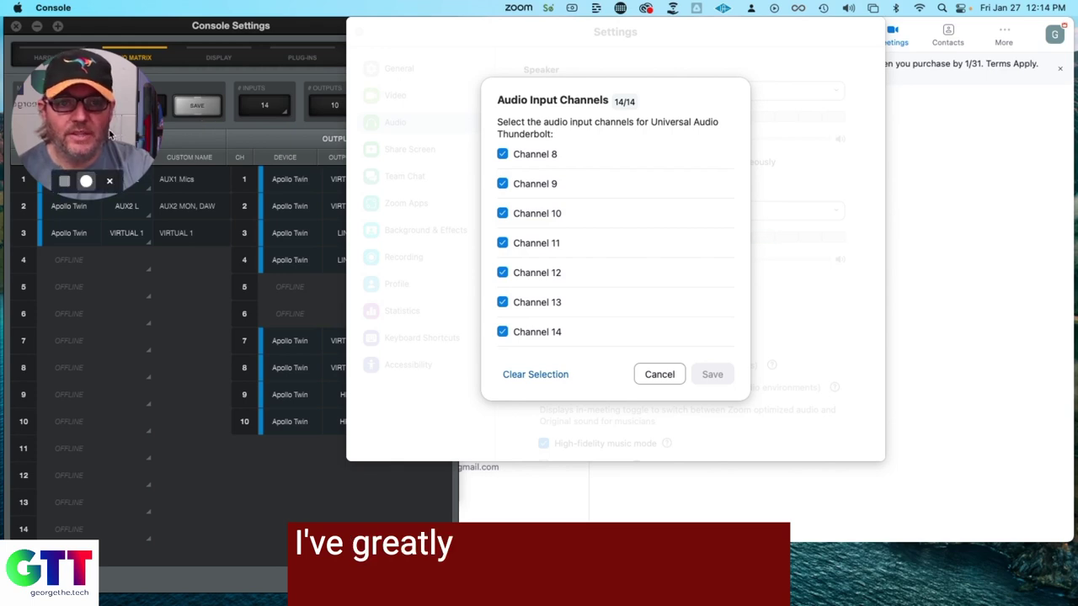
pyautogui.moveTo(110, 135); pyautogui.dragTo(435, 103)
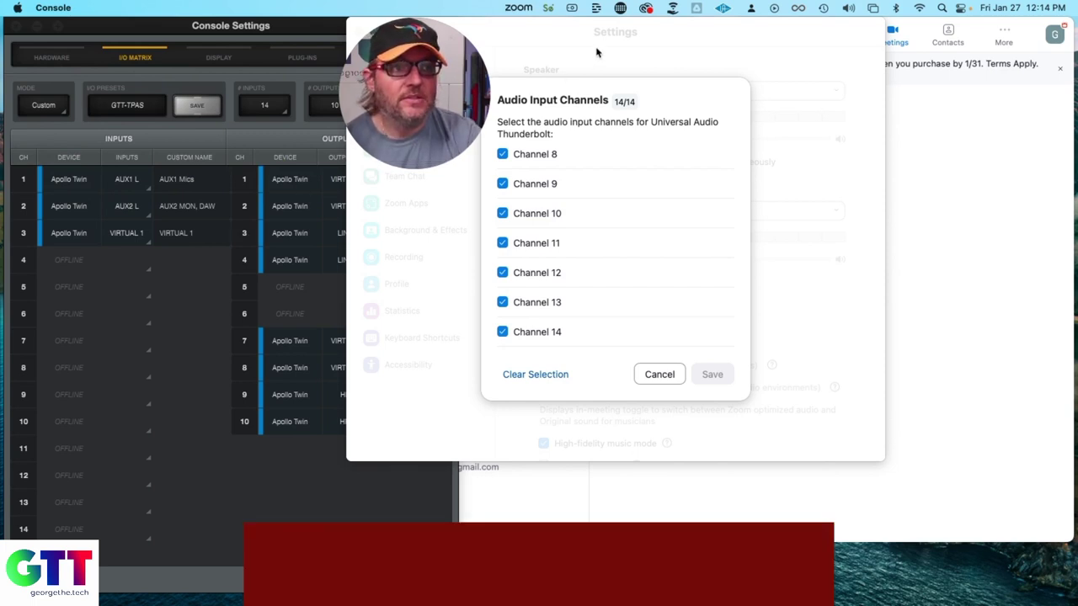
pyautogui.moveTo(565, 31); pyautogui.dragTo(702, 16)
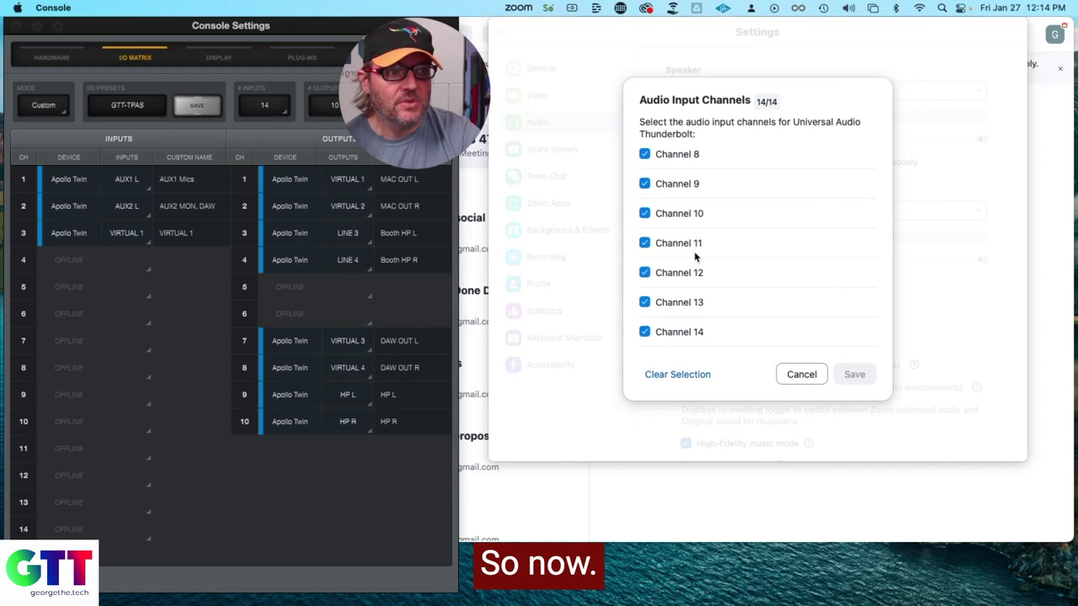
# - Clear all audio input channels in Zoom, enable only Channel 1, and save the selection
pyautogui.scroll(5, 745, 266)
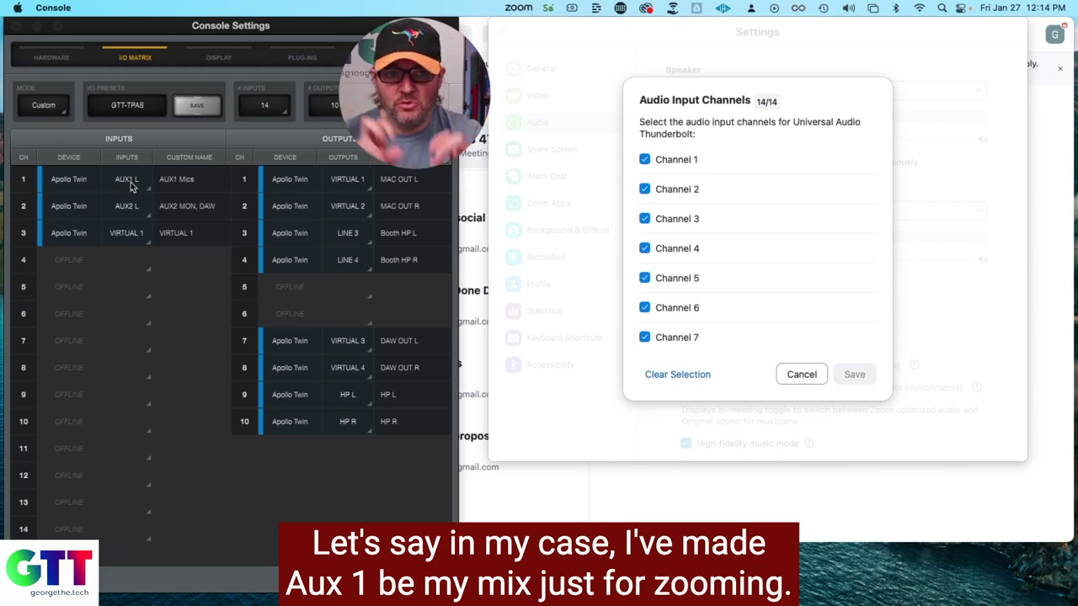
pyautogui.click(679, 375)
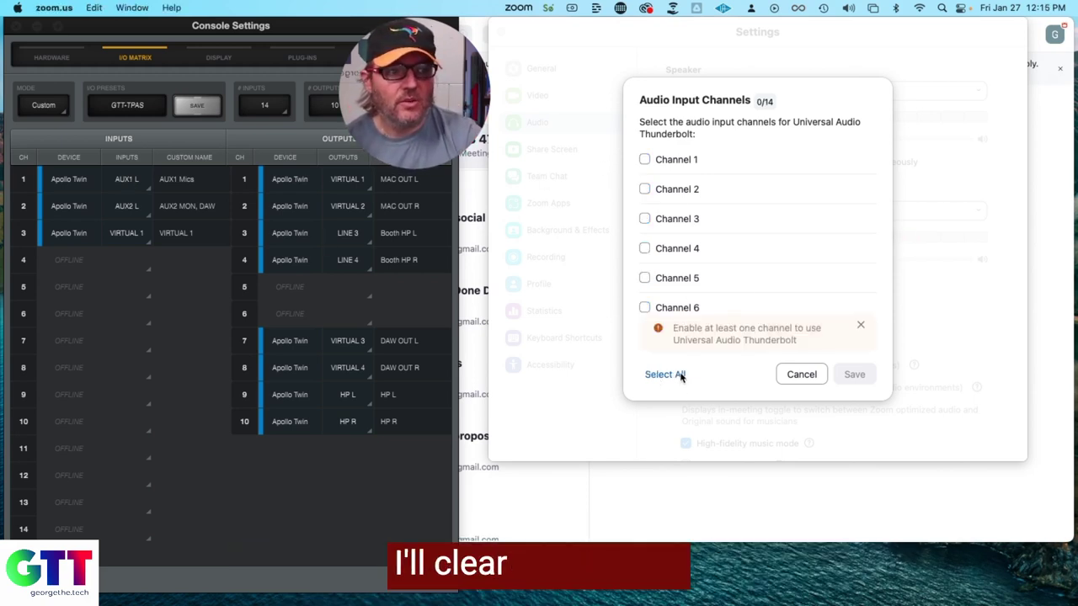
pyautogui.click(644, 160)
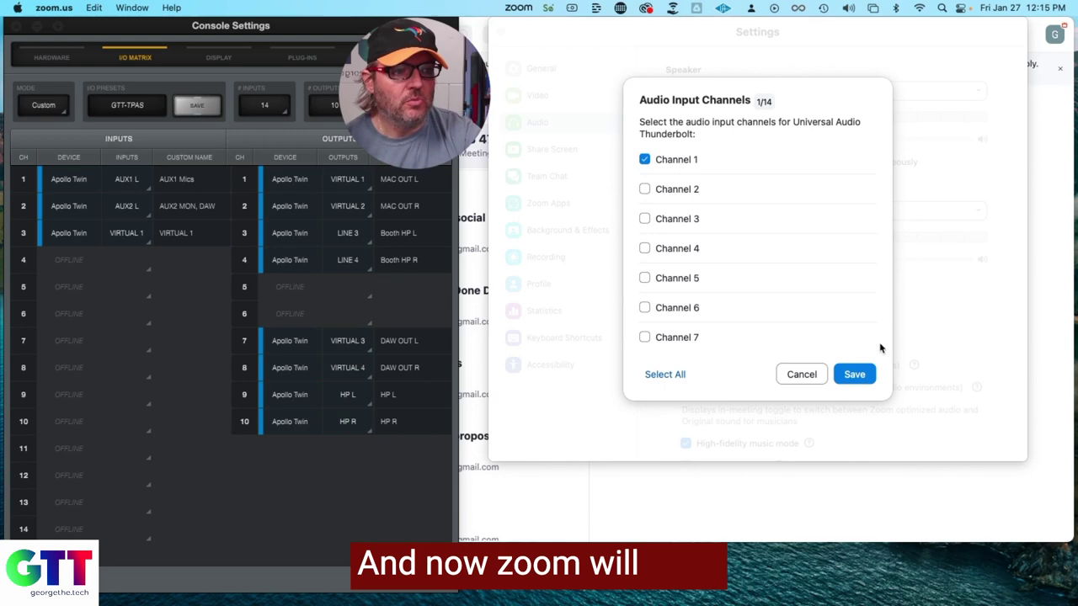
pyautogui.click(853, 374)
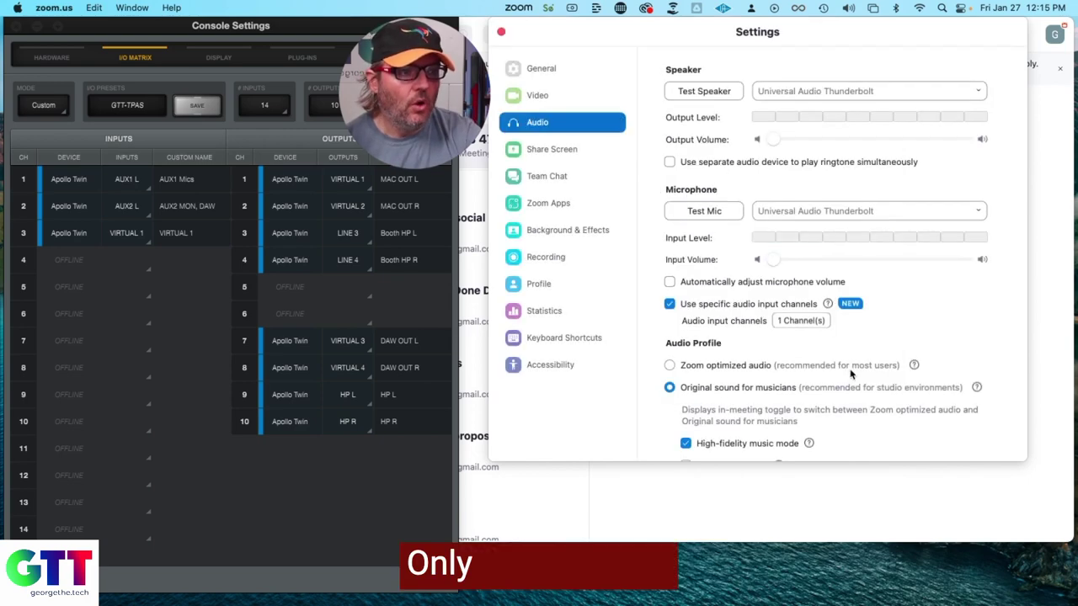
# - Return to the Console mixer, open the DESK channel's sends, and set its Aux 1 level to about 1.1
pyautogui.click(107, 66)
pyautogui.press('super+w')
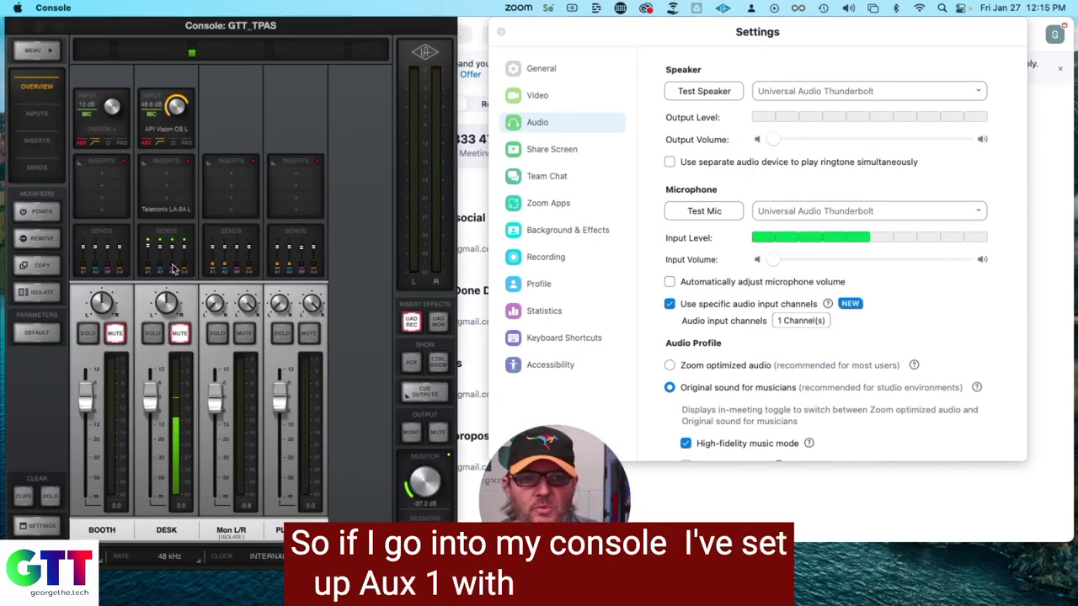
pyautogui.click(173, 268)
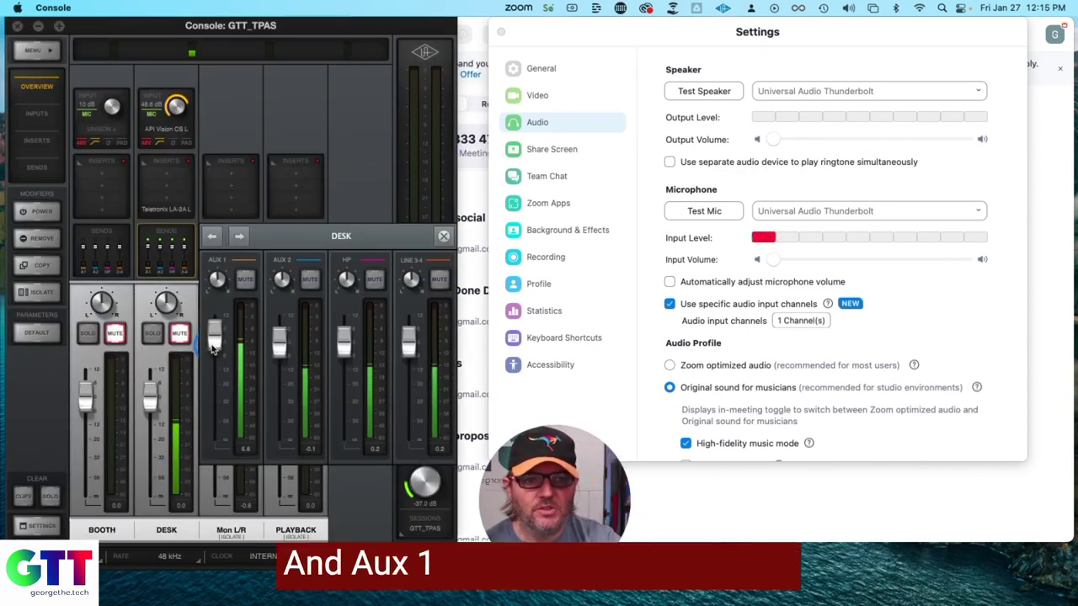
pyautogui.moveTo(214, 348)
pyautogui.mouseDown()
pyautogui.moveTo(213, 429)
pyautogui.moveTo(217, 320)
pyautogui.moveTo(217, 375)
pyautogui.moveTo(216, 352)
pyautogui.mouseUp()
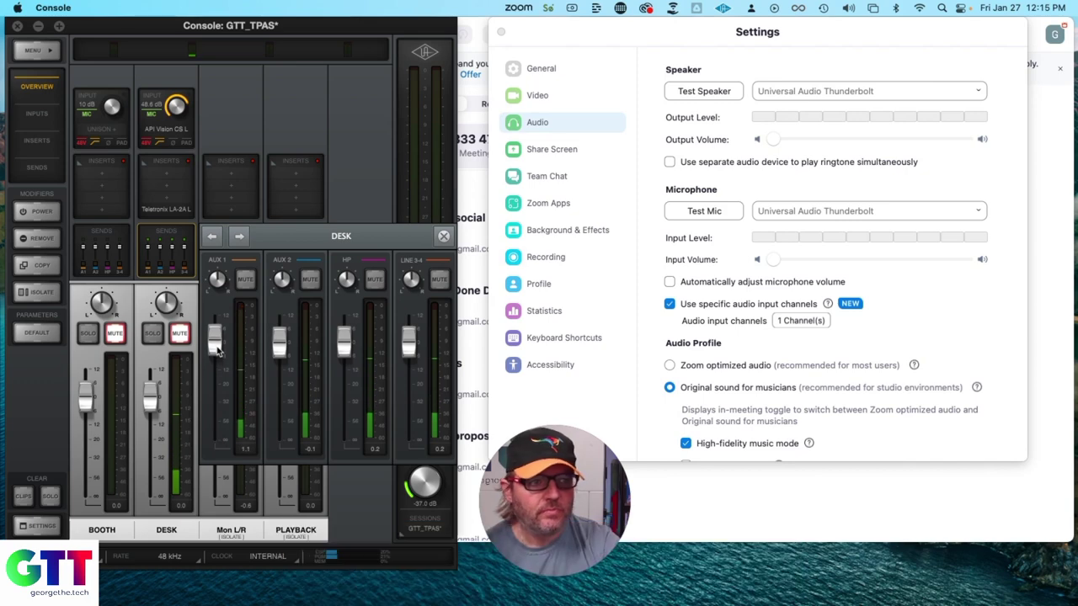
# - Enable all 14 audio input channels in Zoom and save the selection
pyautogui.click(805, 321)
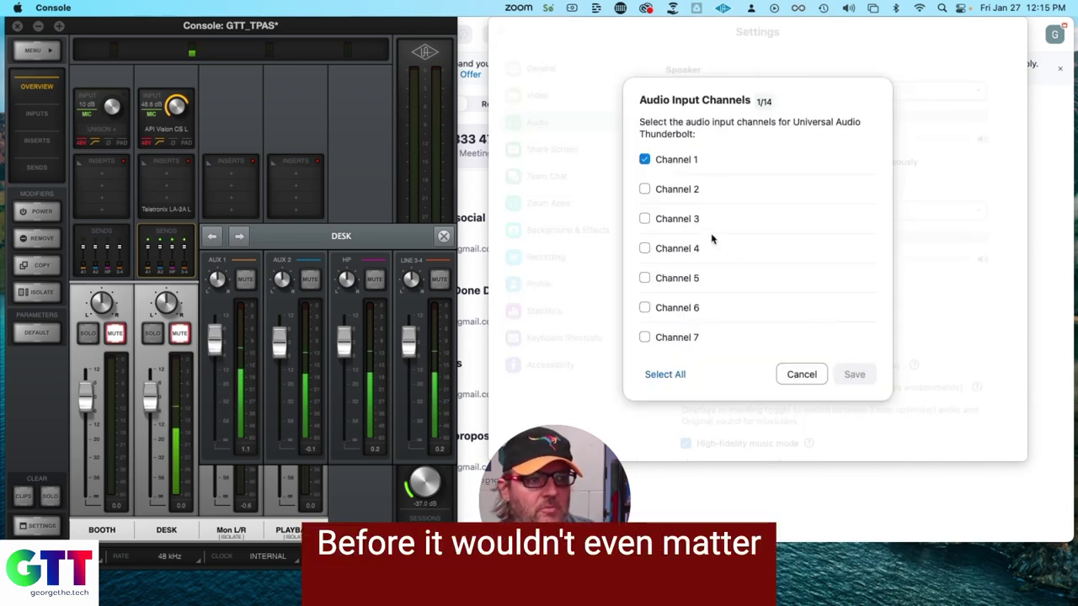
pyautogui.click(666, 374)
pyautogui.click(666, 374)
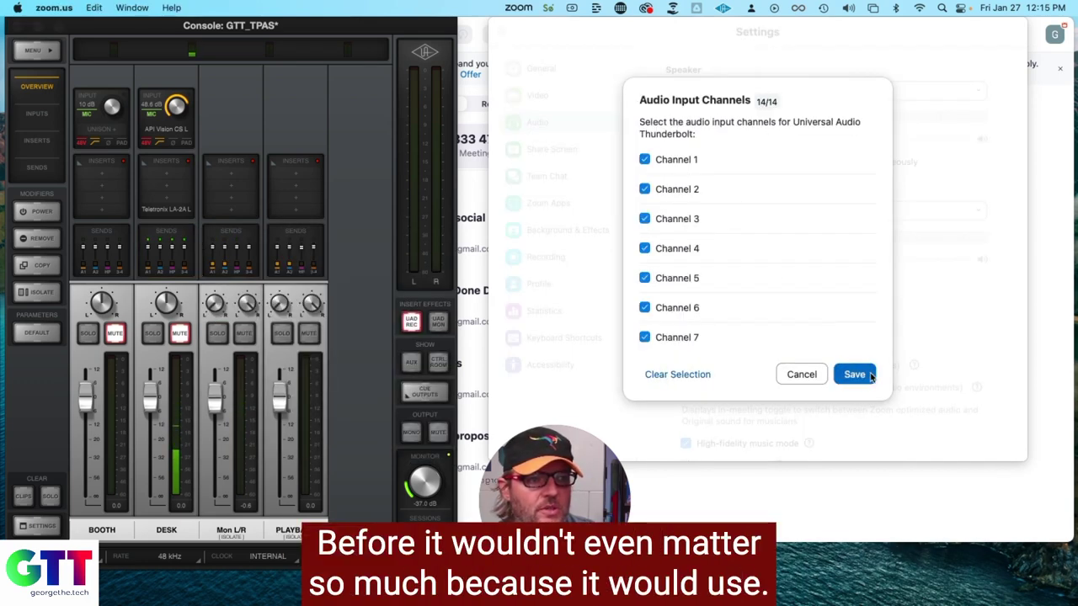
pyautogui.click(871, 375)
# - Test muting and lowering the DESK channel's Aux sends in Console, leaving Aux 1 at about -0.1 and Aux 2 at about 1.4
pyautogui.click(158, 272)
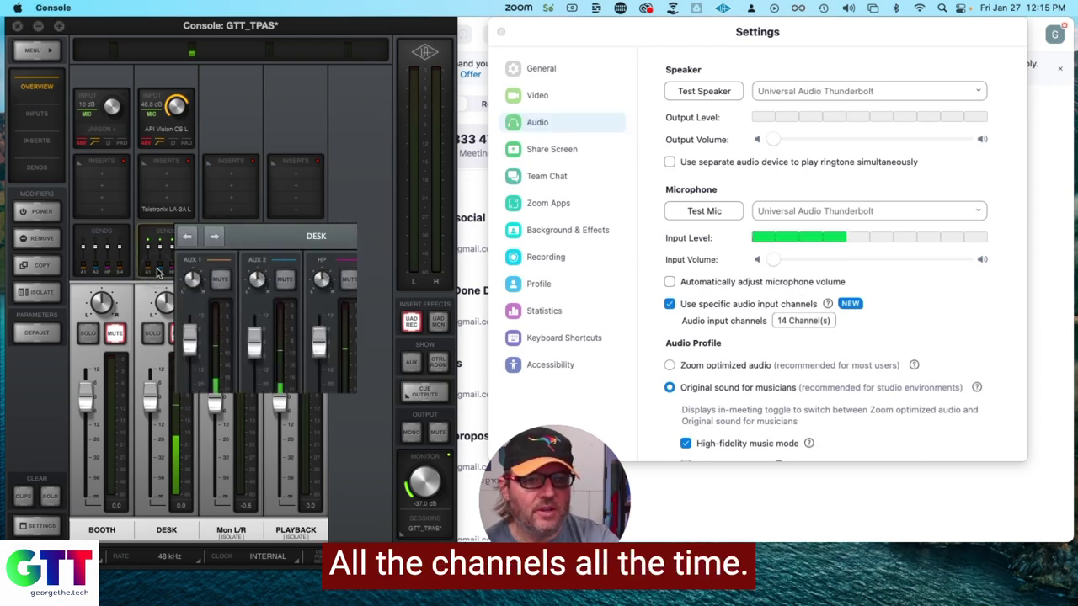
pyautogui.click(245, 279)
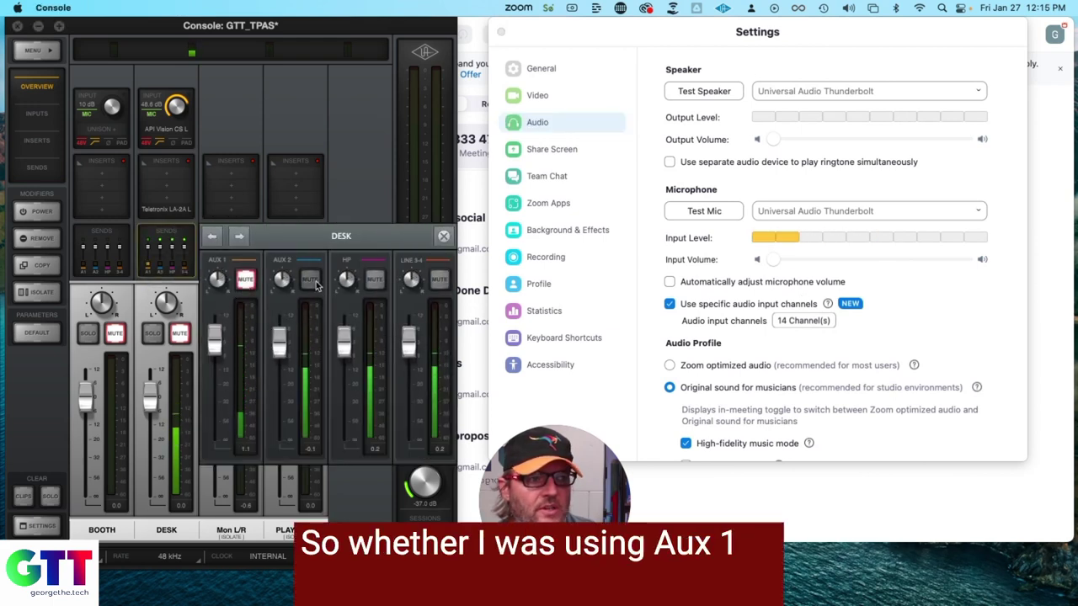
pyautogui.moveTo(279, 341); pyautogui.dragTo(282, 518)
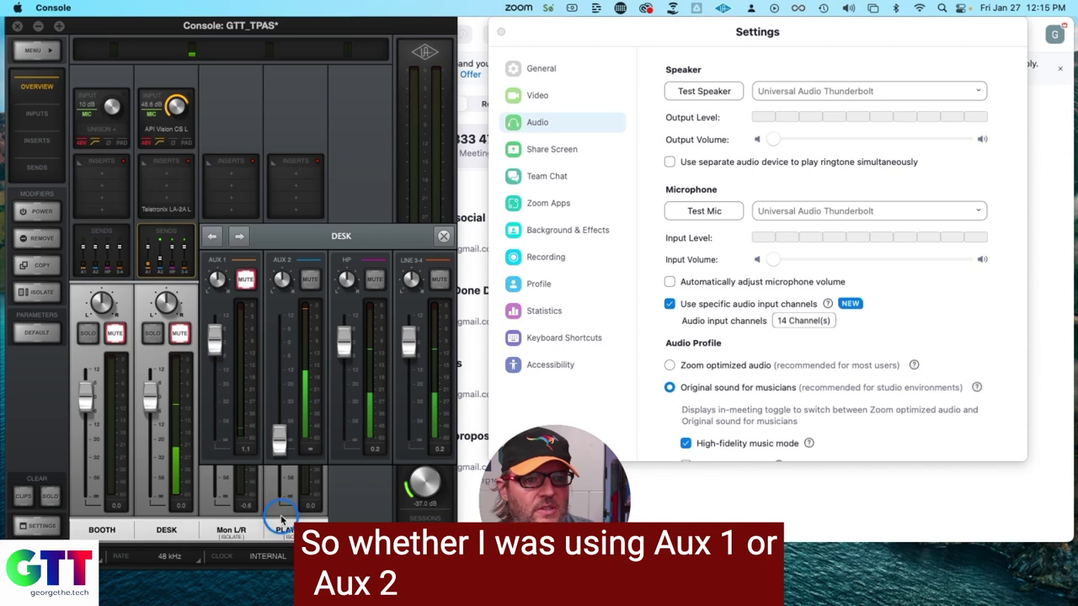
pyautogui.moveTo(279, 436); pyautogui.dragTo(283, 350)
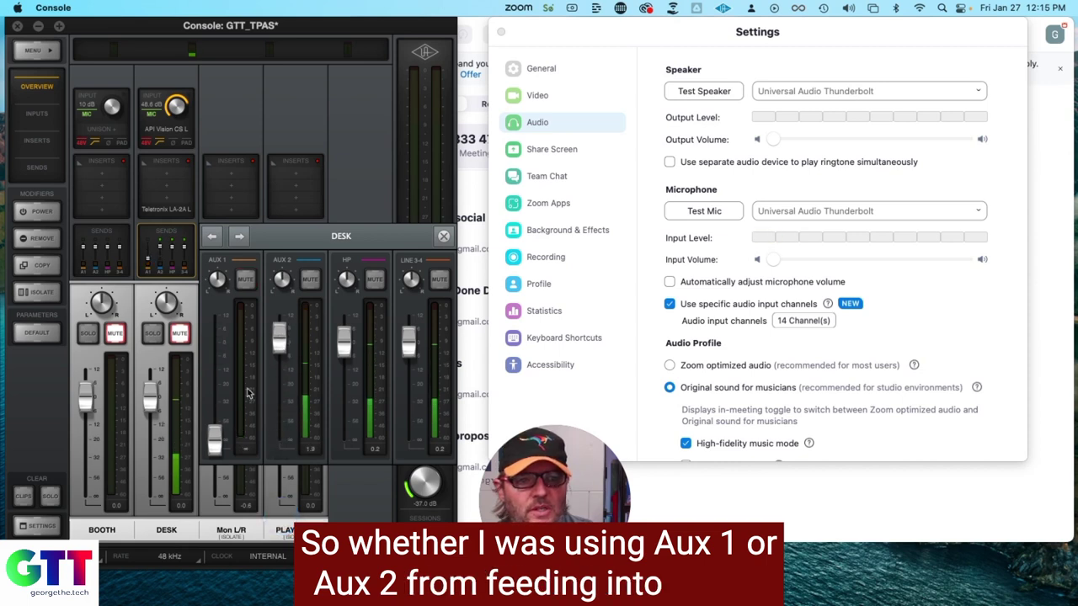
pyautogui.moveTo(215, 437); pyautogui.dragTo(217, 347)
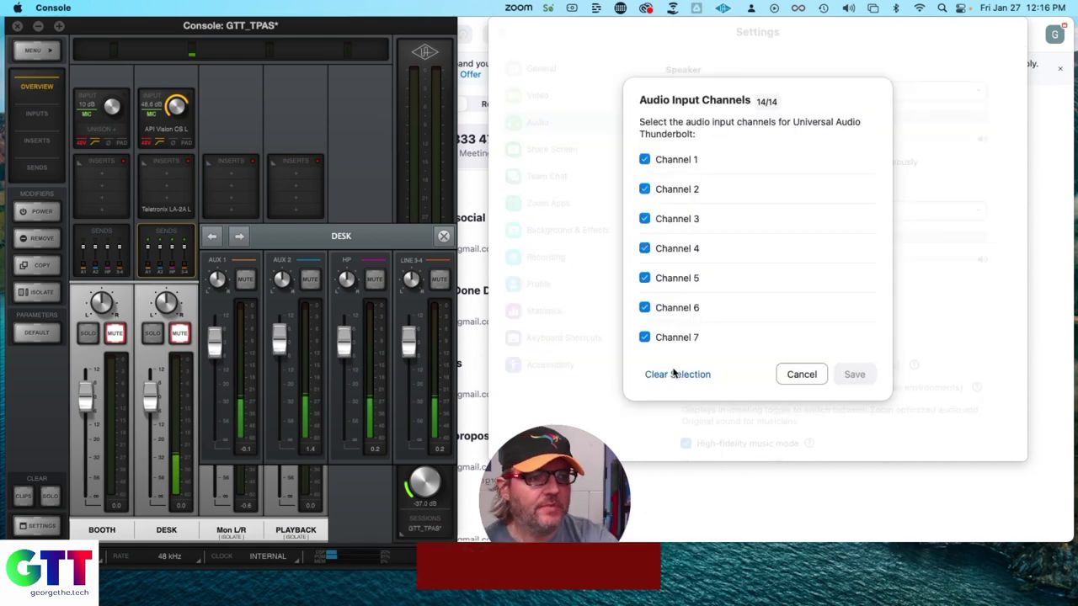
# - Restrict Zoom's audio input to Channel 1 alone again and save the selection
pyautogui.click(674, 375)
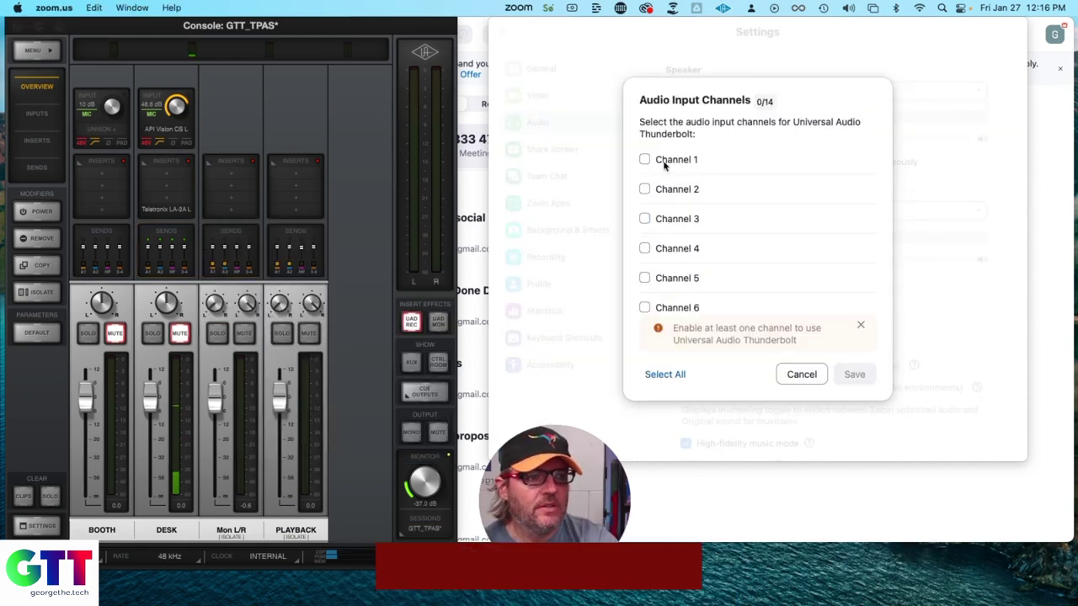
pyautogui.click(644, 159)
pyautogui.click(854, 374)
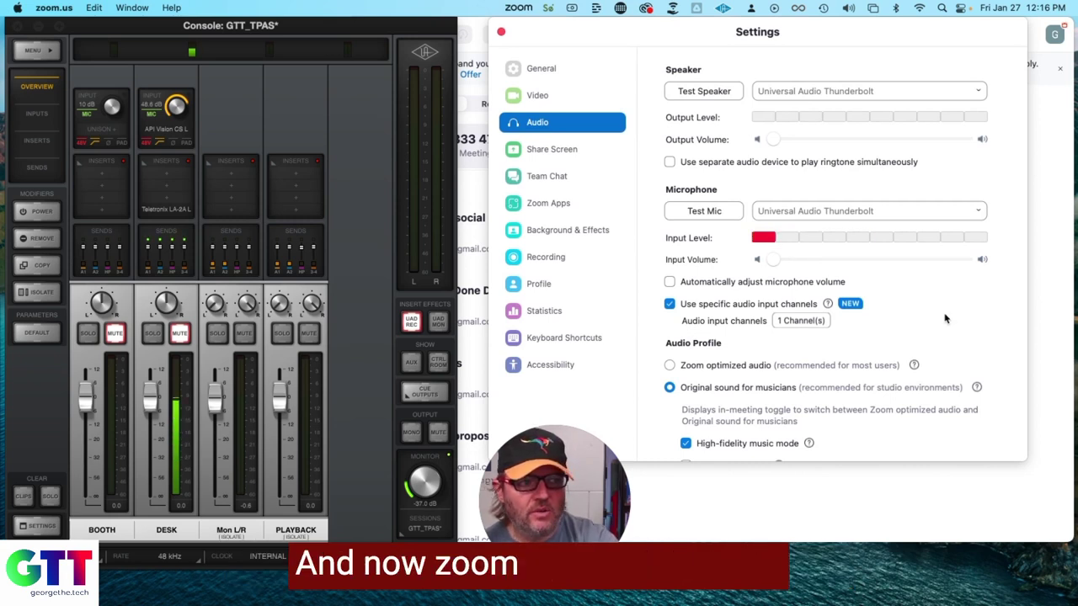
# - Switch to TwistedWave and play the recording from the start of its first spoken passage
pyautogui.click(374, 316)
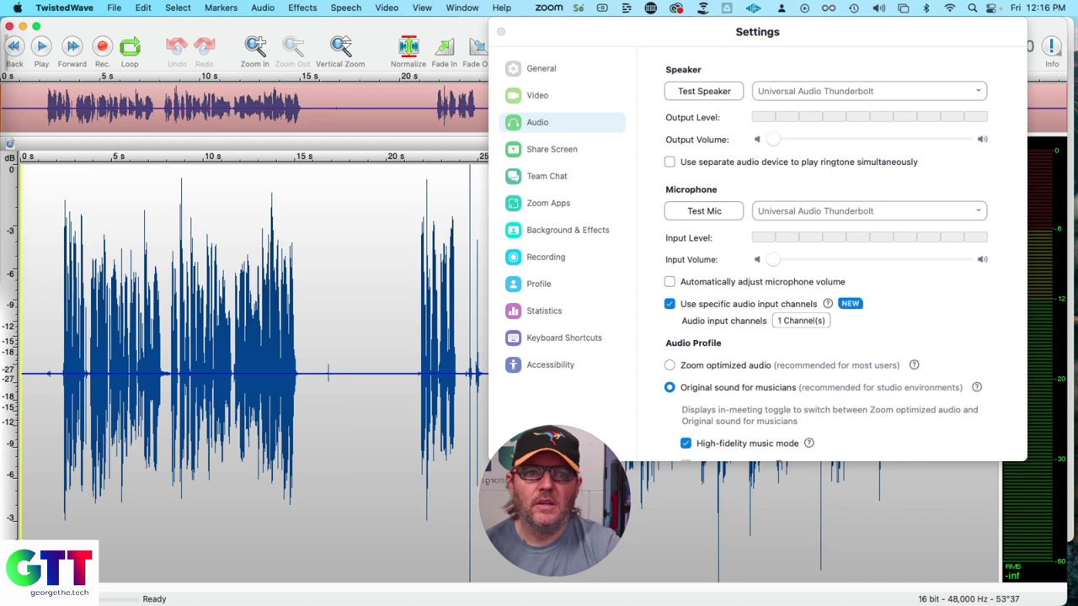
pyautogui.click(64, 387)
pyautogui.press('space')
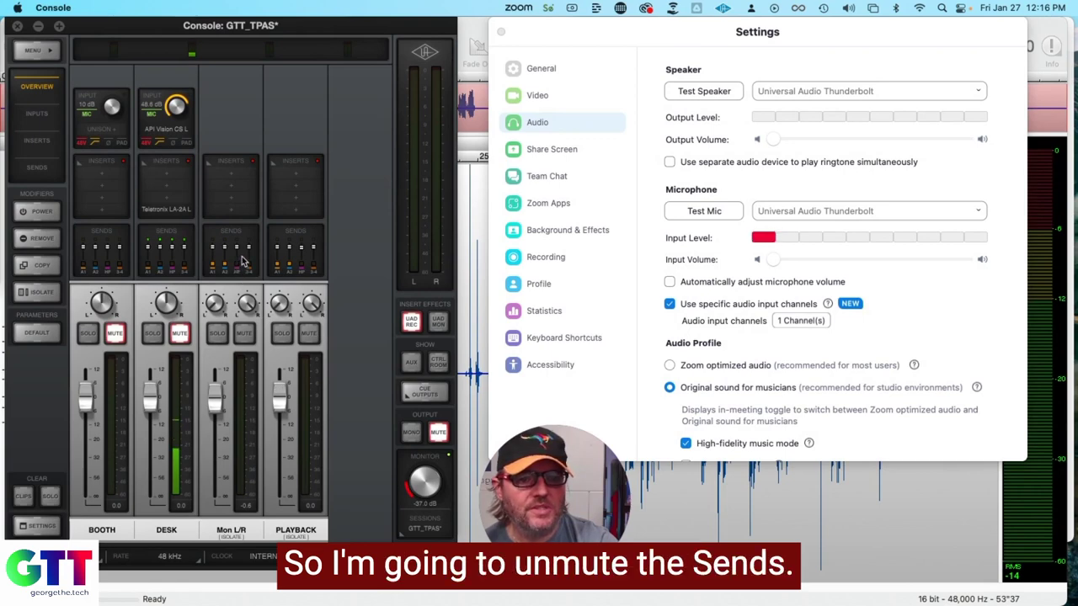
# - Unmute the Mon L/R channel's Aux 1 send in Console and replay the TwistedWave recording from its beginning
pyautogui.click(264, 270)
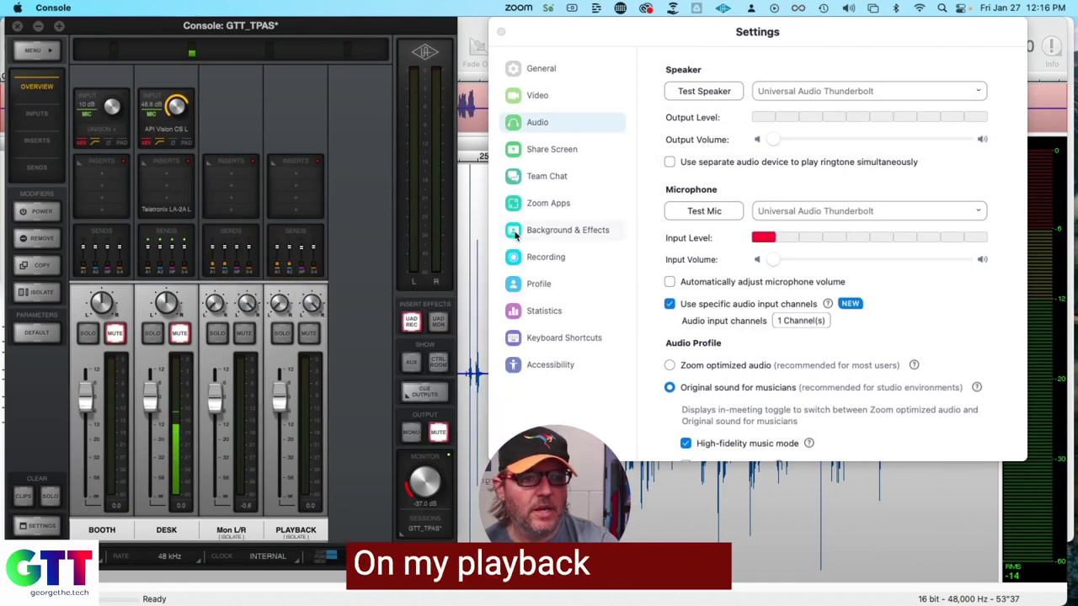
pyautogui.click(465, 249)
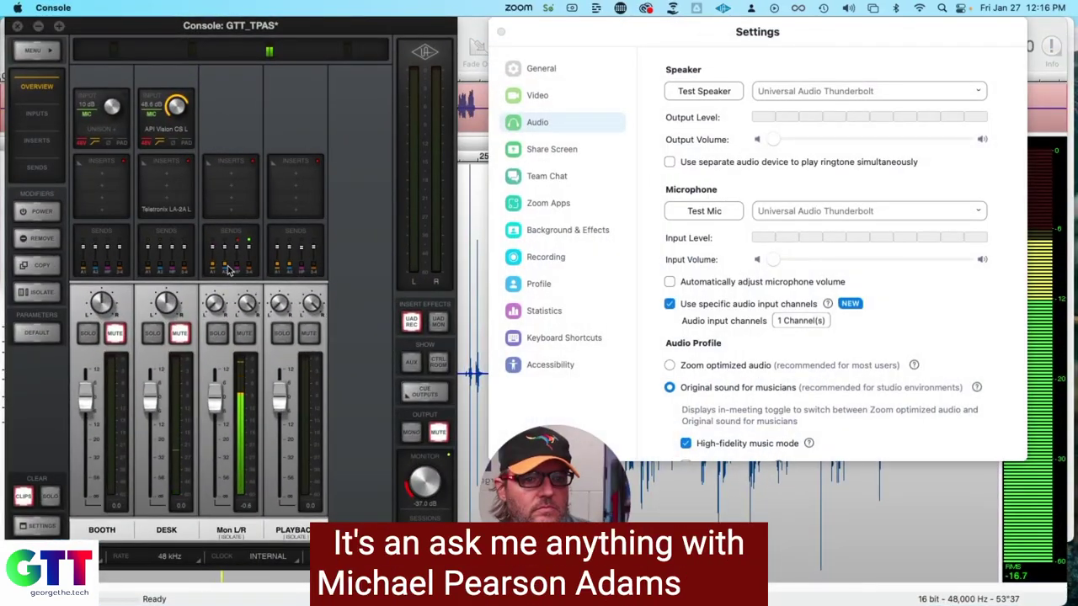
pyautogui.click(247, 271)
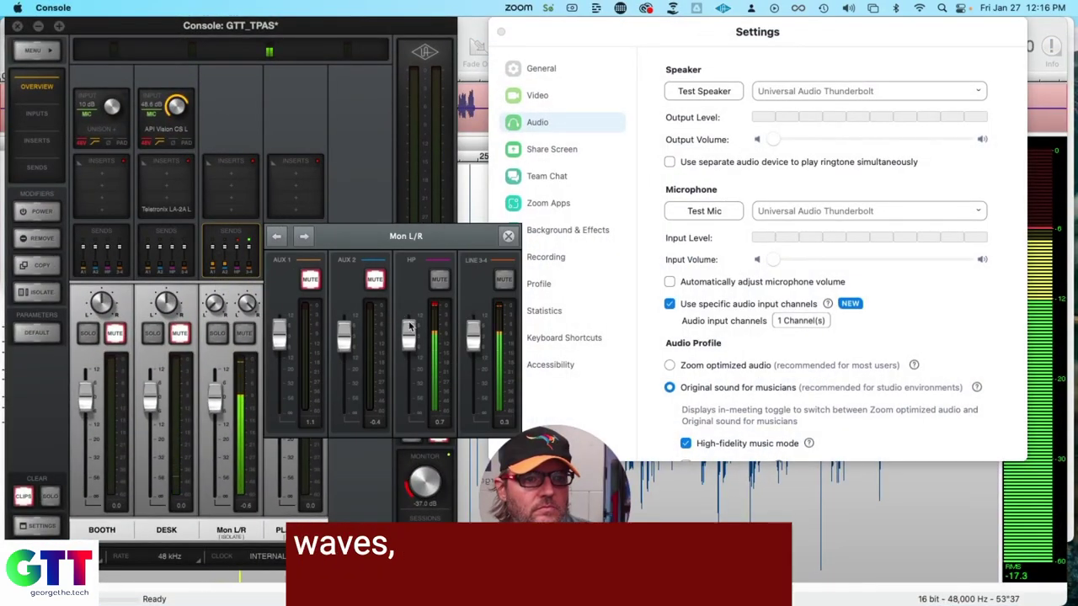
pyautogui.click(310, 280)
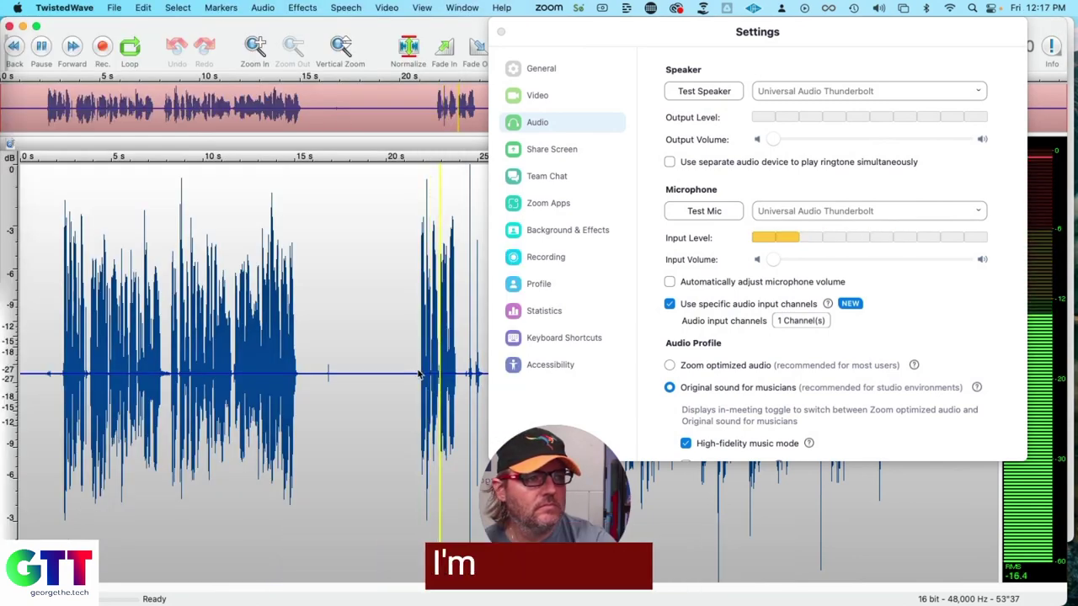
pyautogui.click(60, 377)
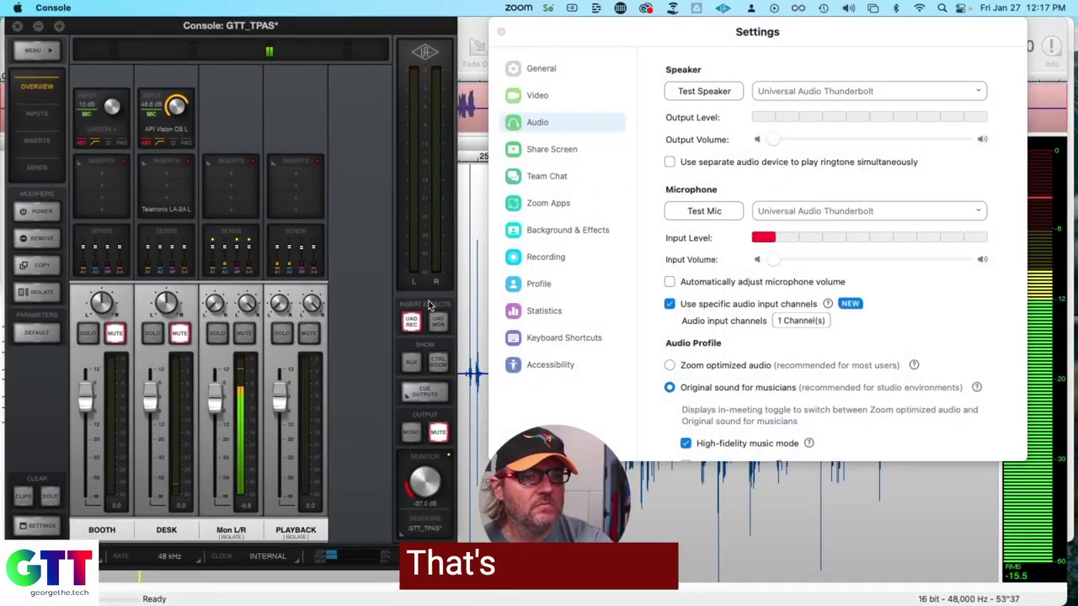
# - Mute the Mon L/R channel's Aux 1 and Aux 2 sends in Console, and return to TwistedWave with playback stopped
pyautogui.click(231, 251)
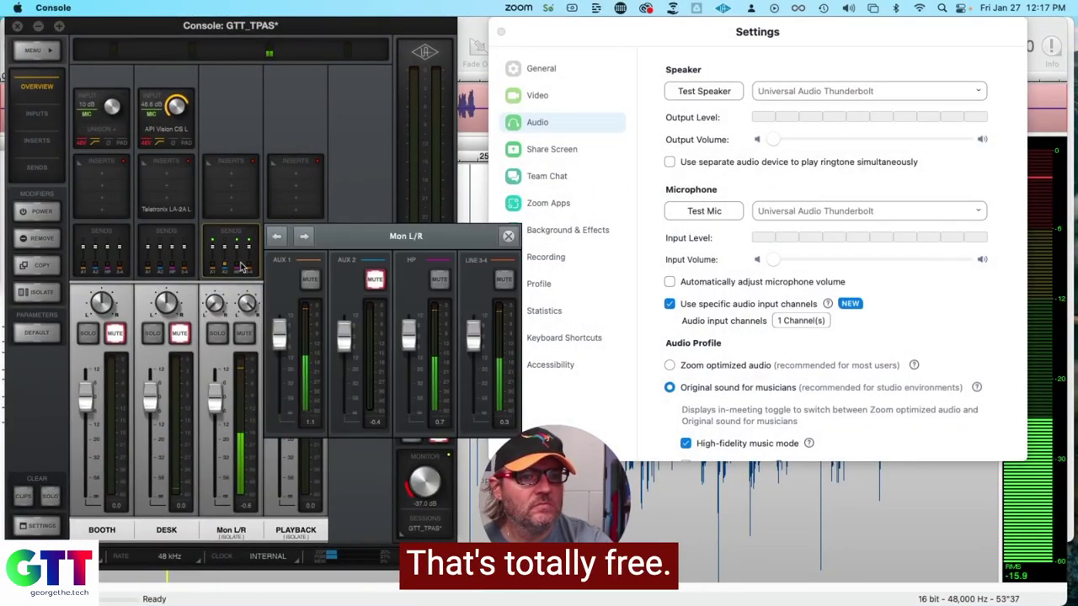
pyautogui.click(375, 281)
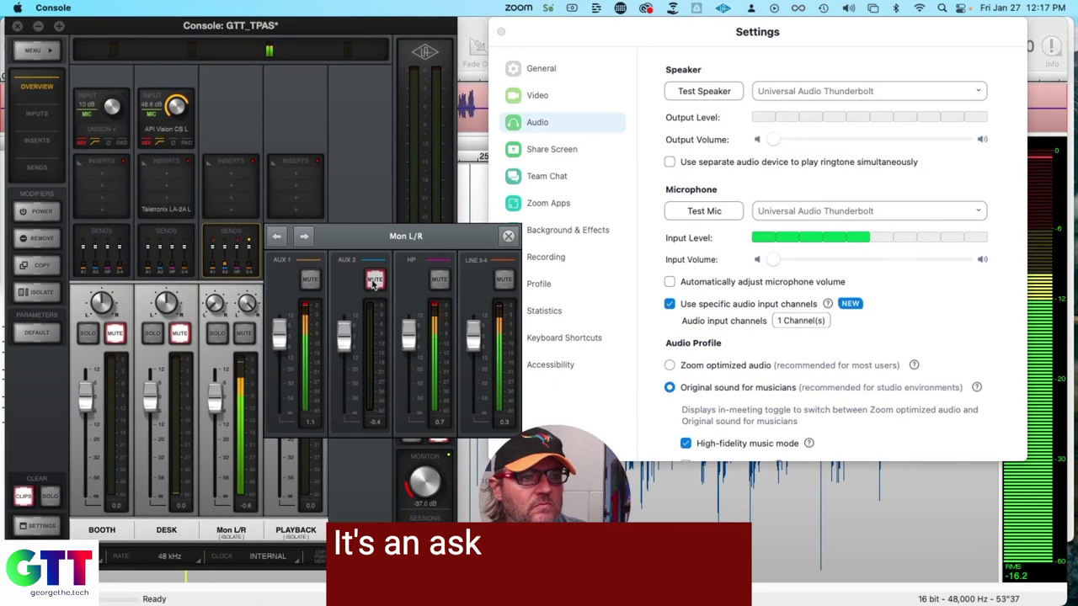
pyautogui.click(310, 280)
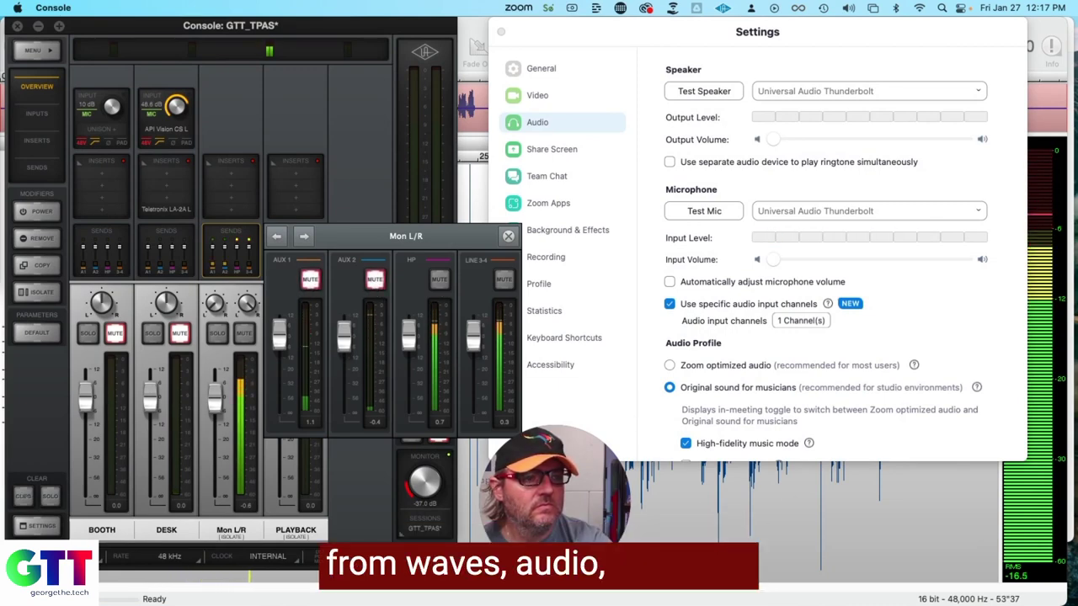
pyautogui.click(731, 559)
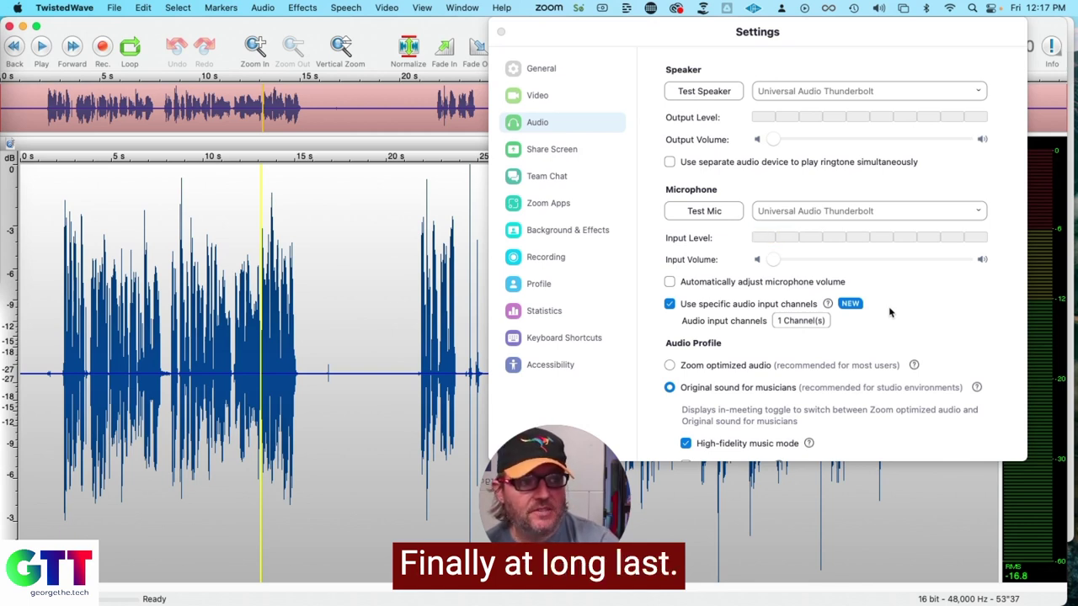
pyautogui.scroll(-1, 890, 312)
pyautogui.scroll(1, 890, 313)
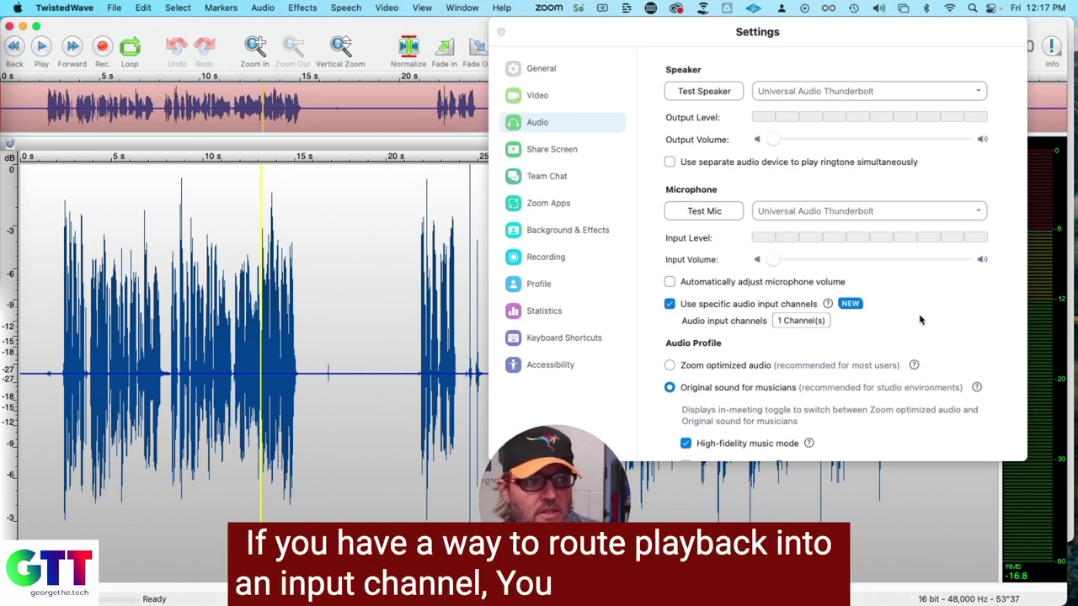
pyautogui.click(802, 320)
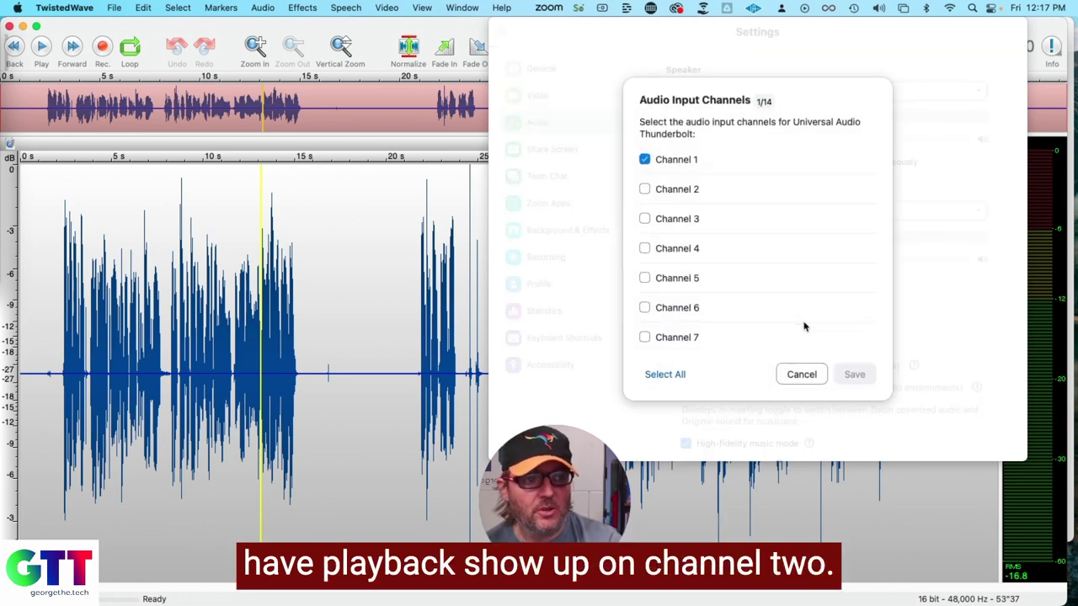
pyautogui.click(645, 189)
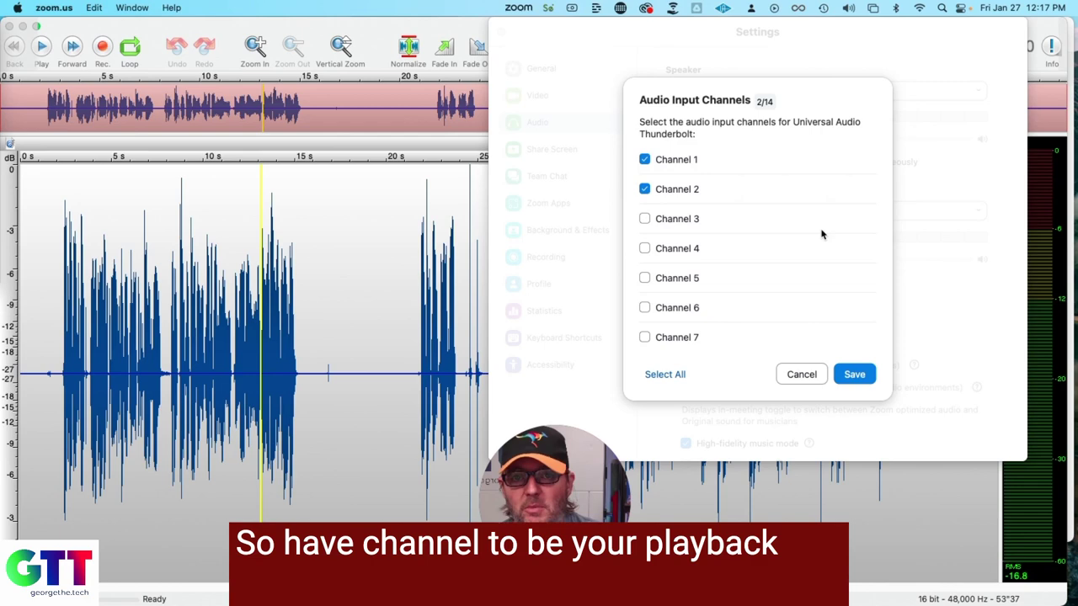
pyautogui.click(806, 385)
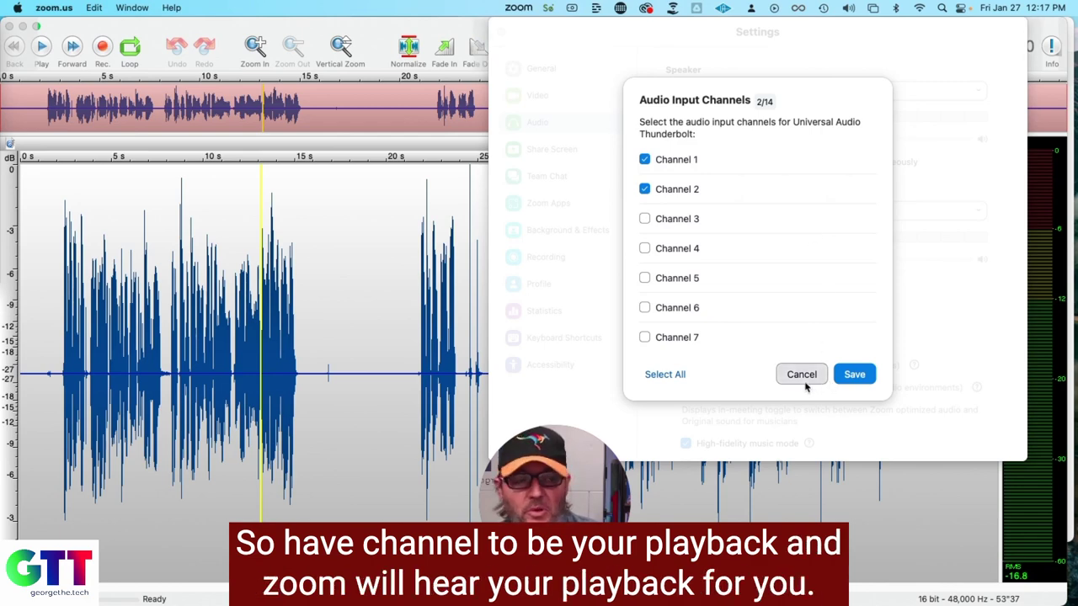
pyautogui.click(799, 323)
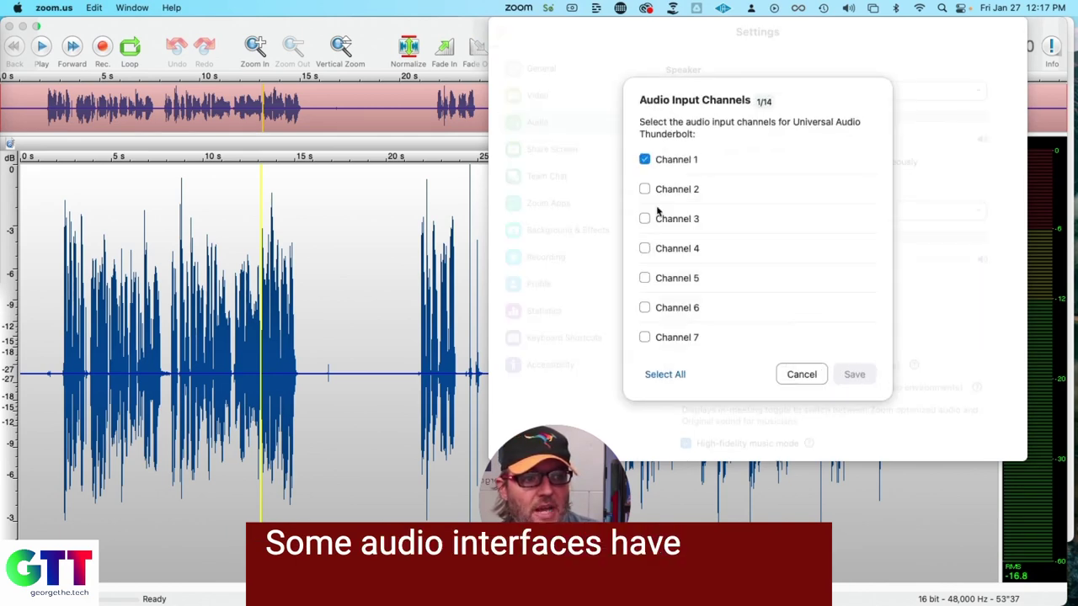
pyautogui.click(823, 376)
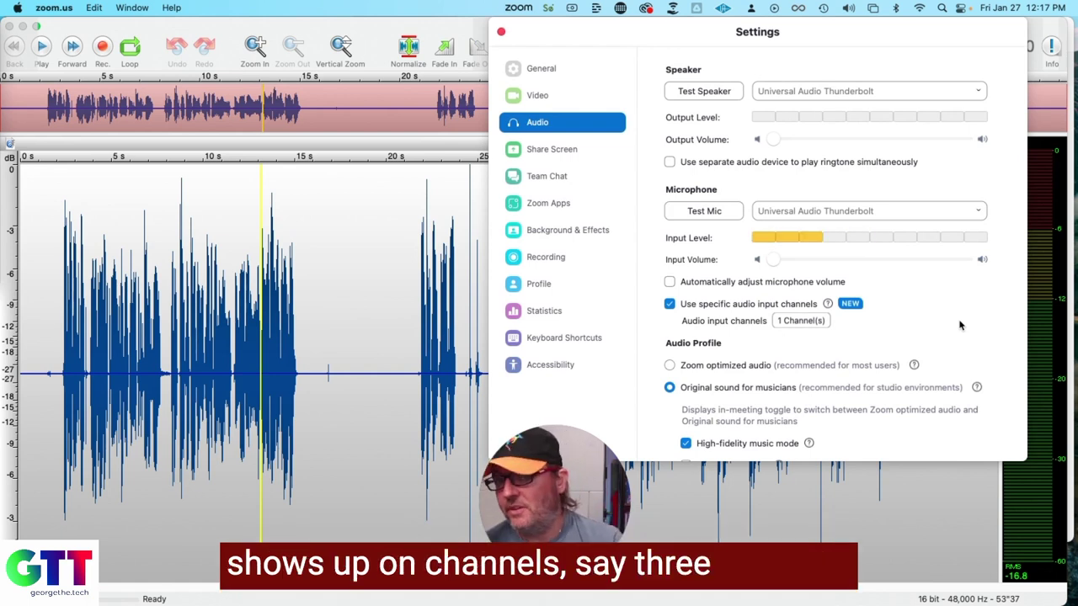
# - Add Channel 3 alongside Channel 1 in Zoom's audio input channels and save the selection
pyautogui.click(807, 323)
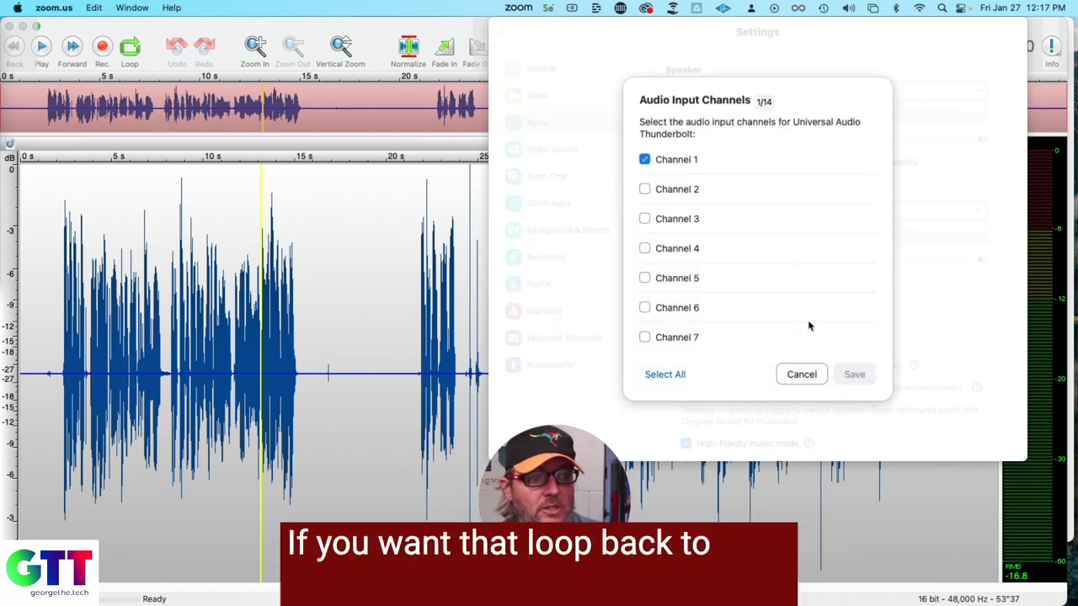
pyautogui.click(644, 219)
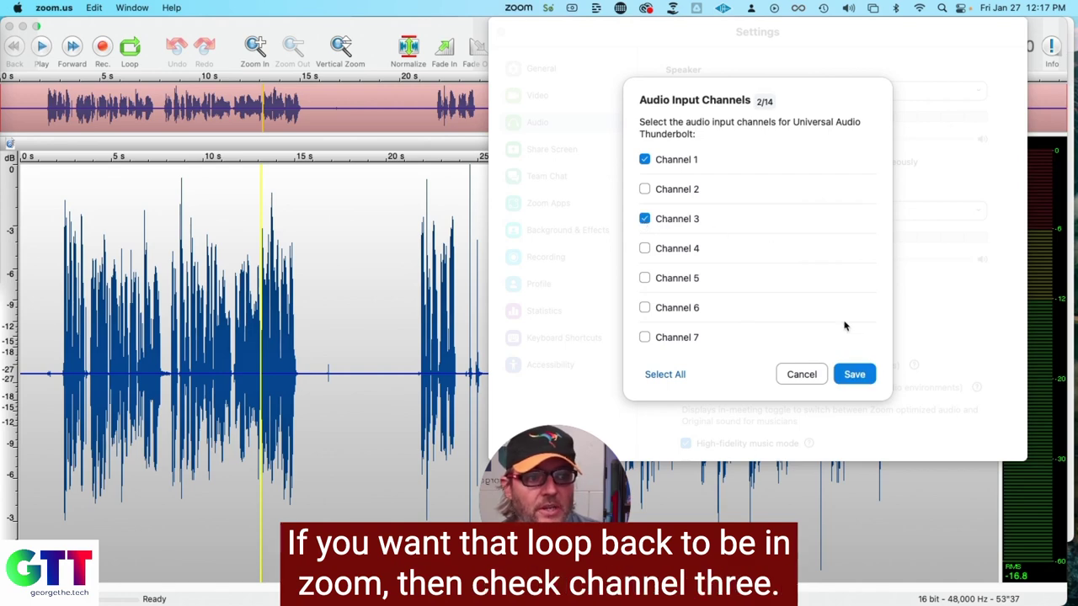
pyautogui.click(854, 373)
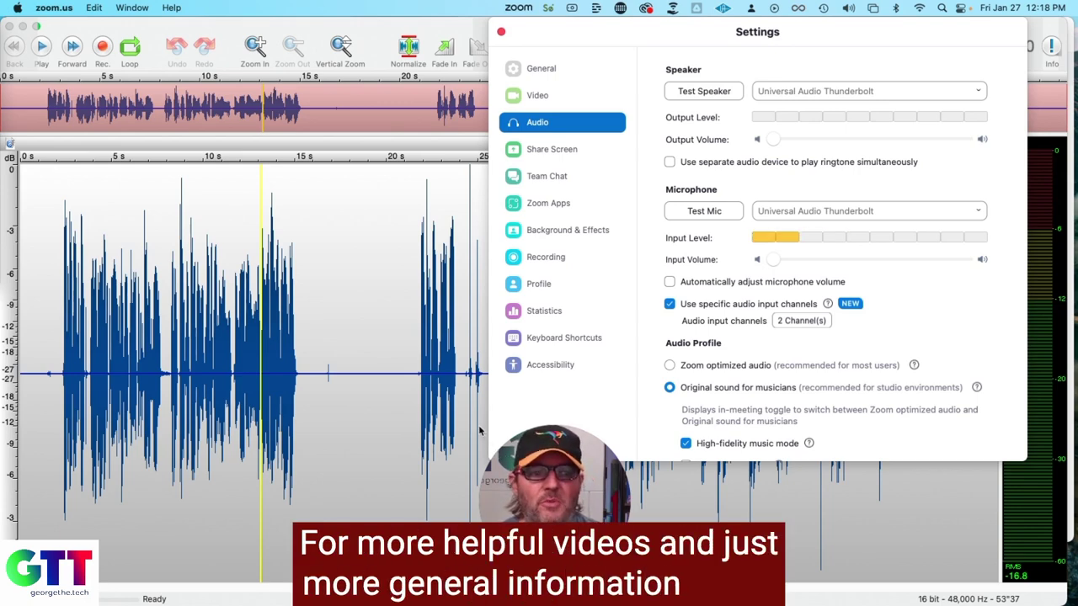
pyautogui.click(555, 505)
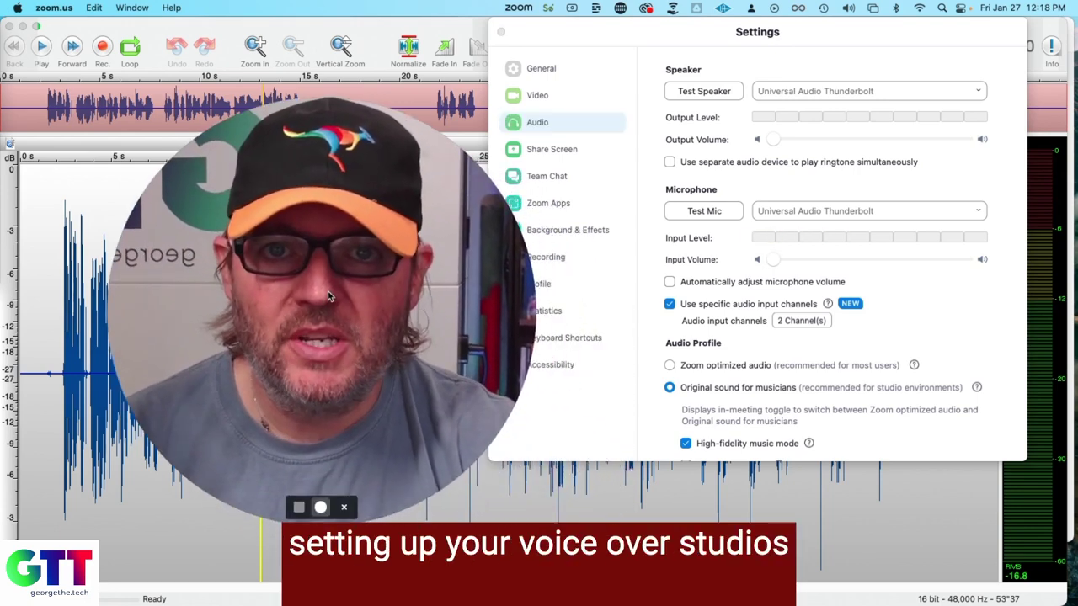